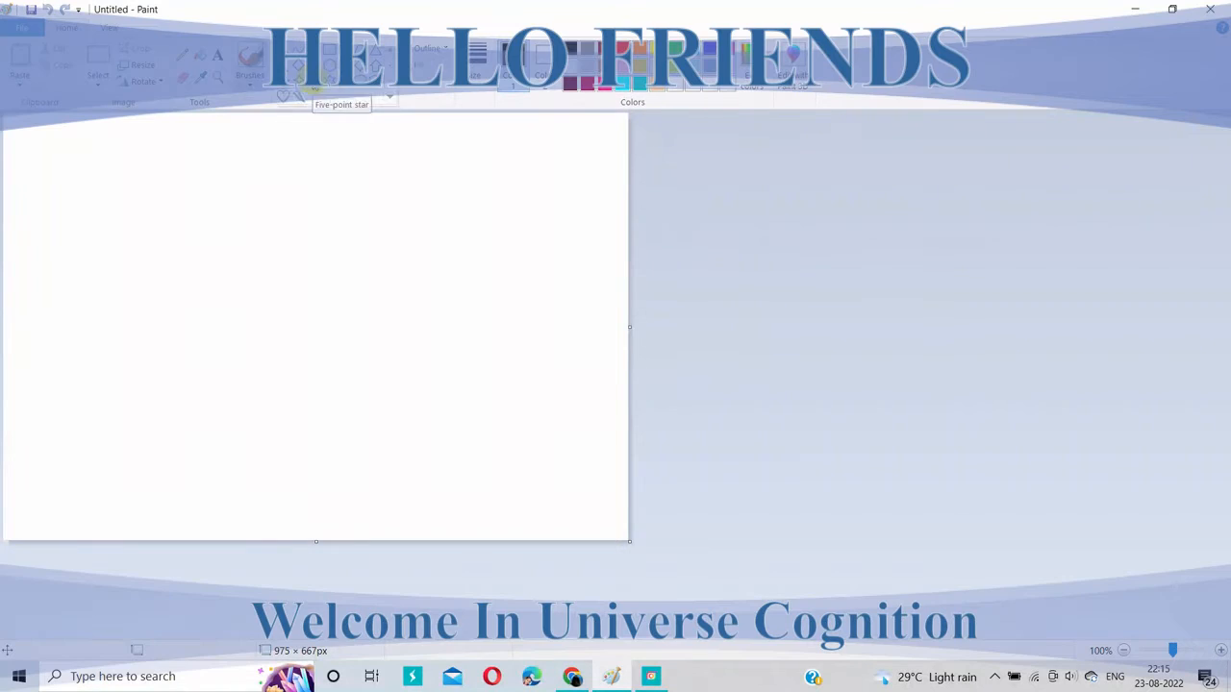
# Draw a black five-point star and stretch it to fill the whole canvas, about 974 × 667 px.
pyautogui.moveTo(131, 153)
pyautogui.mouseDown()
pyautogui.moveTo(478, 395)
pyautogui.moveTo(646, 551)
pyautogui.mouseUp()
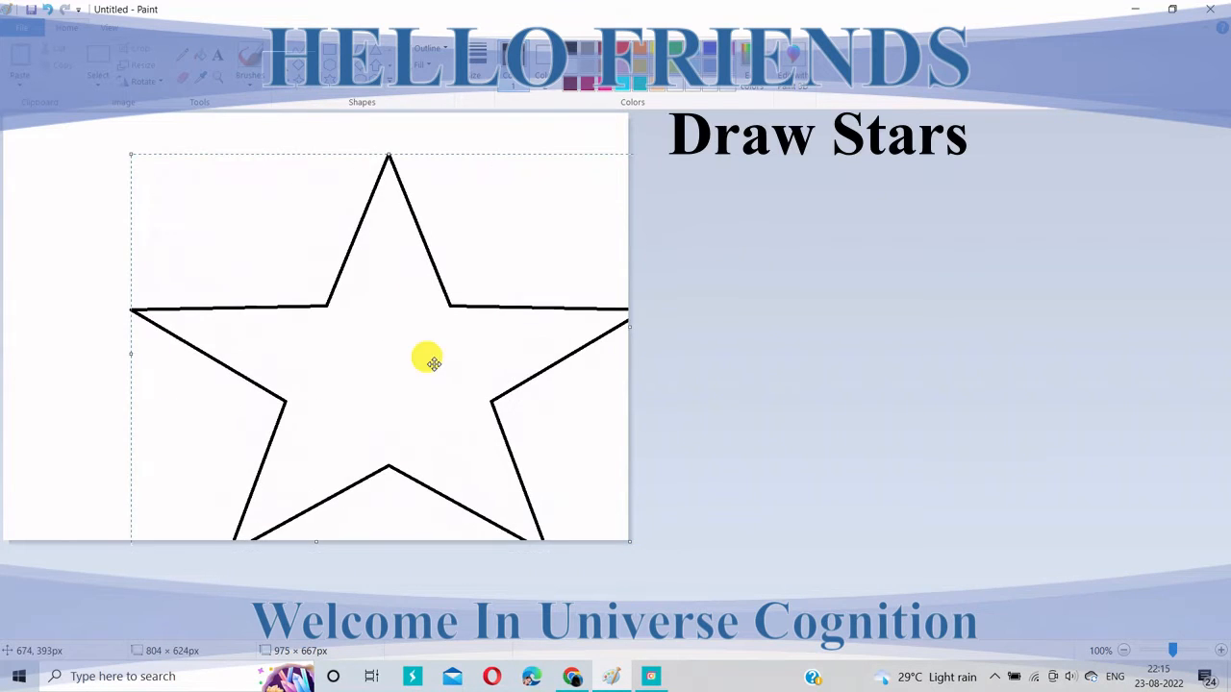
pyautogui.moveTo(426, 357); pyautogui.dragTo(356, 324)
pyautogui.moveTo(571, 518); pyautogui.dragTo(607, 540)
pyautogui.moveTo(419, 410); pyautogui.dragTo(411, 400)
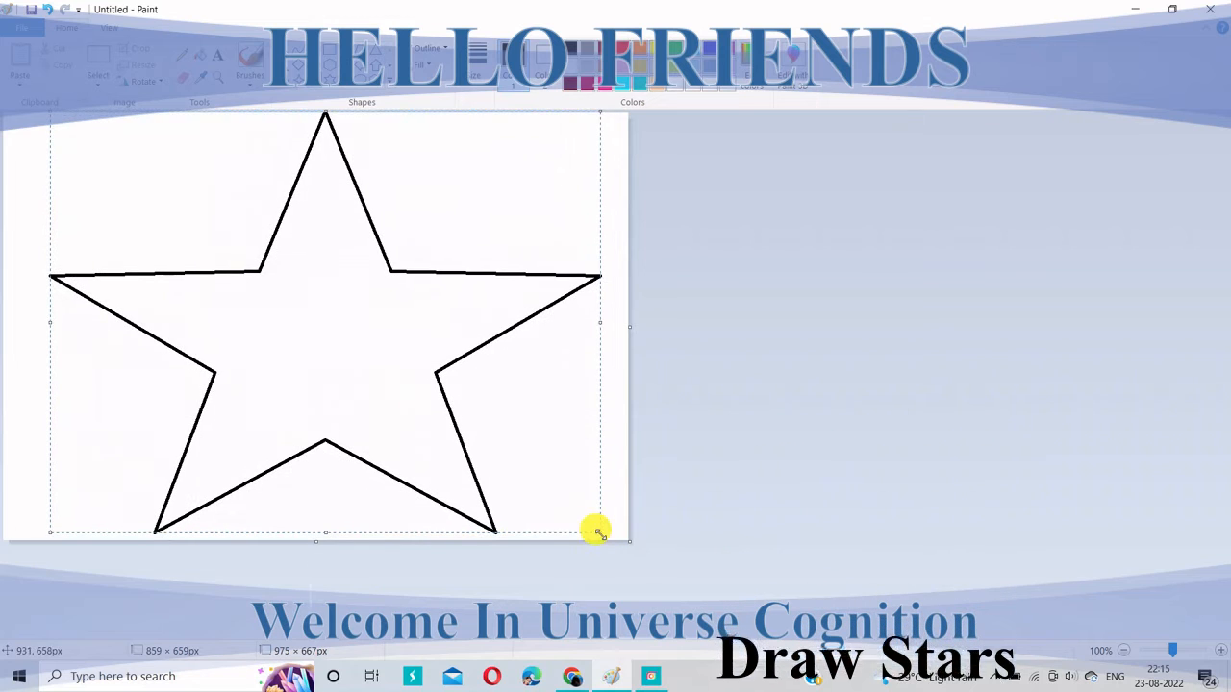
pyautogui.moveTo(593, 530); pyautogui.dragTo(597, 533)
pyautogui.moveTo(599, 320); pyautogui.dragTo(626, 324)
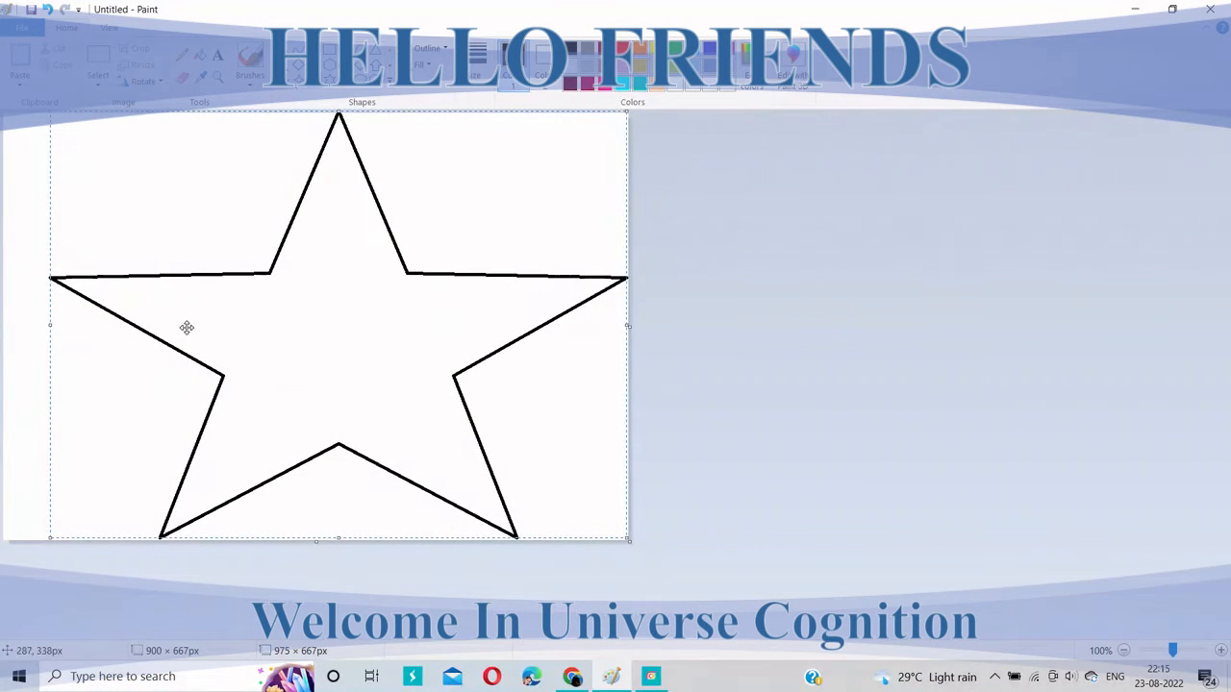
pyautogui.moveTo(46, 326); pyautogui.dragTo(4, 322)
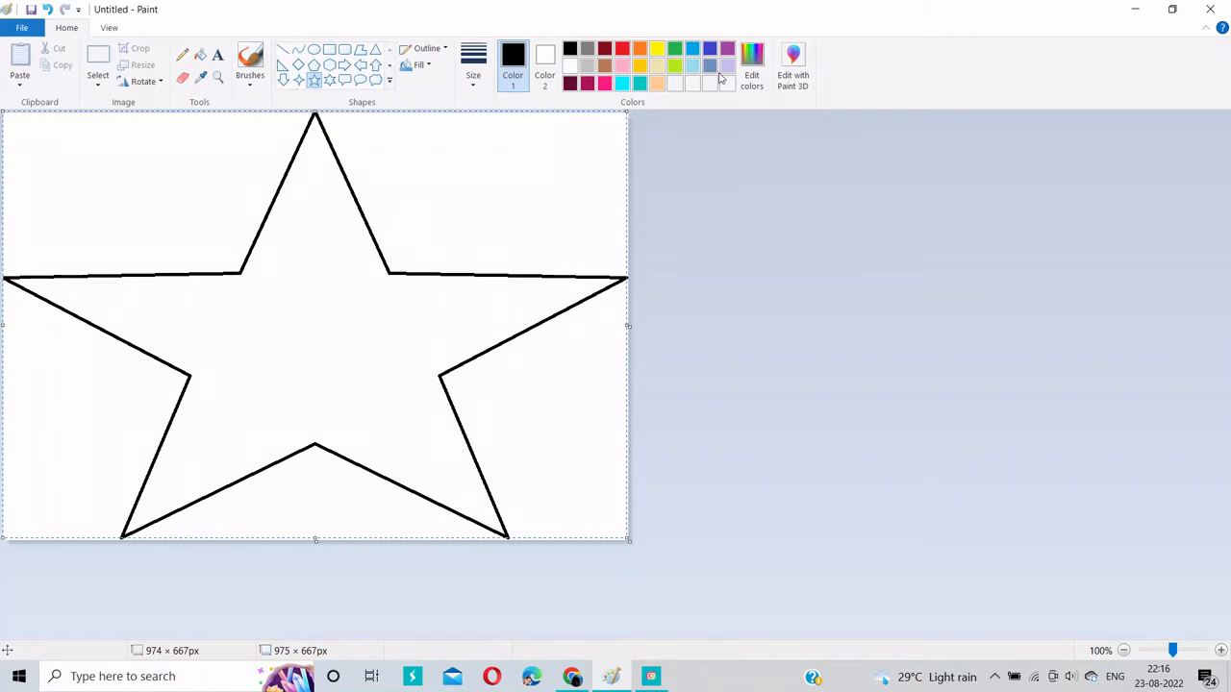
pyautogui.click(682, 147)
# Draw a second five-point star over the upper part of the first and enlarge it to span the canvas width.
pyautogui.moveTo(108, 109); pyautogui.dragTo(568, 324)
pyautogui.moveTo(371, 219); pyautogui.dragTo(341, 205)
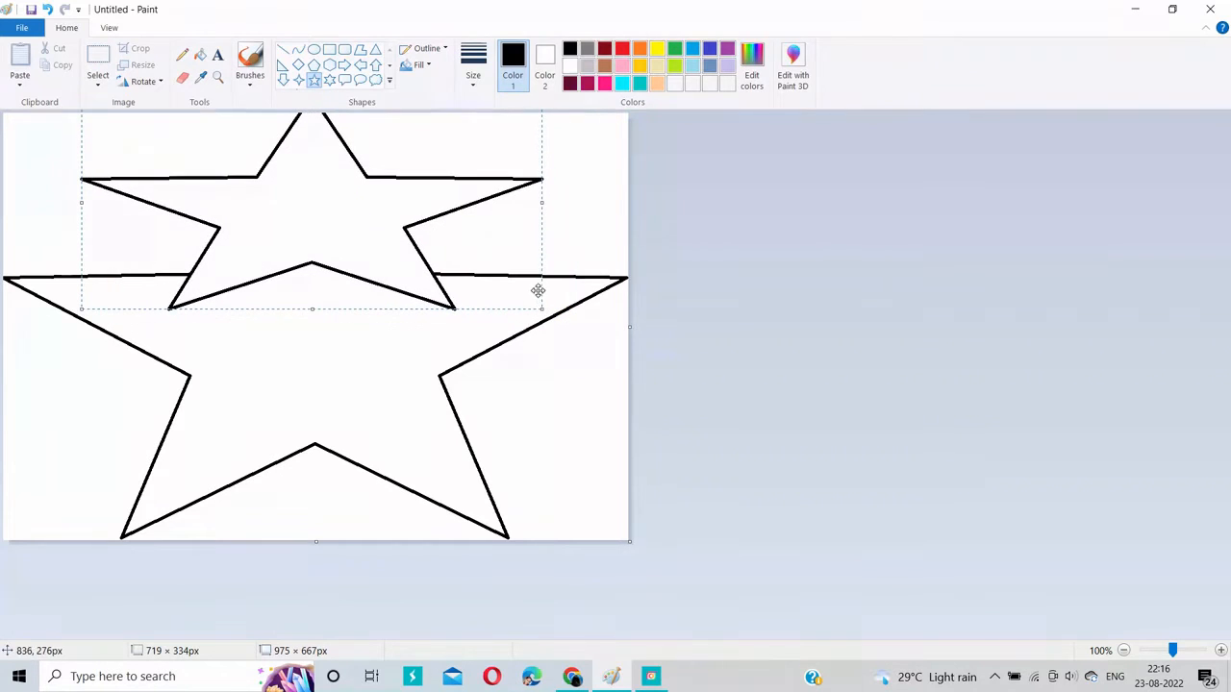
pyautogui.moveTo(543, 310); pyautogui.dragTo(696, 402)
pyautogui.moveTo(332, 266); pyautogui.dragTo(273, 260)
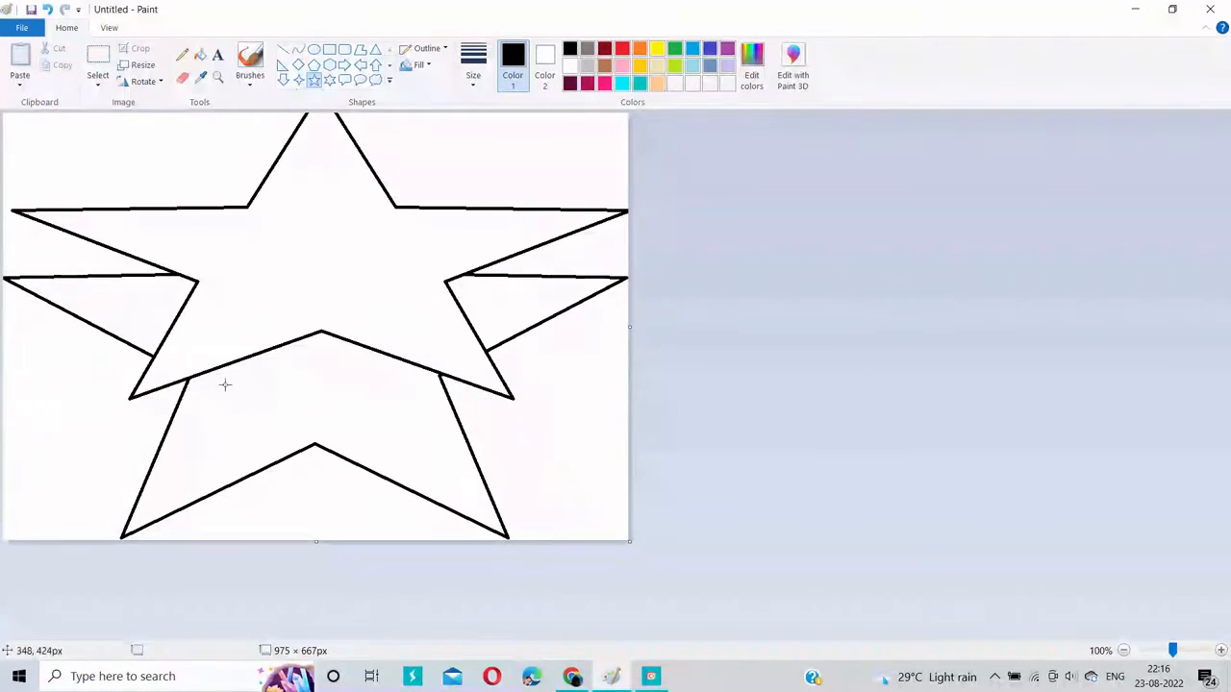
# Draw a third five-point star, widen it to the canvas width and place it at the lower edge, its tip meeting the second star.
pyautogui.moveTo(132, 324); pyautogui.dragTo(682, 571)
pyautogui.moveTo(448, 454); pyautogui.dragTo(348, 343)
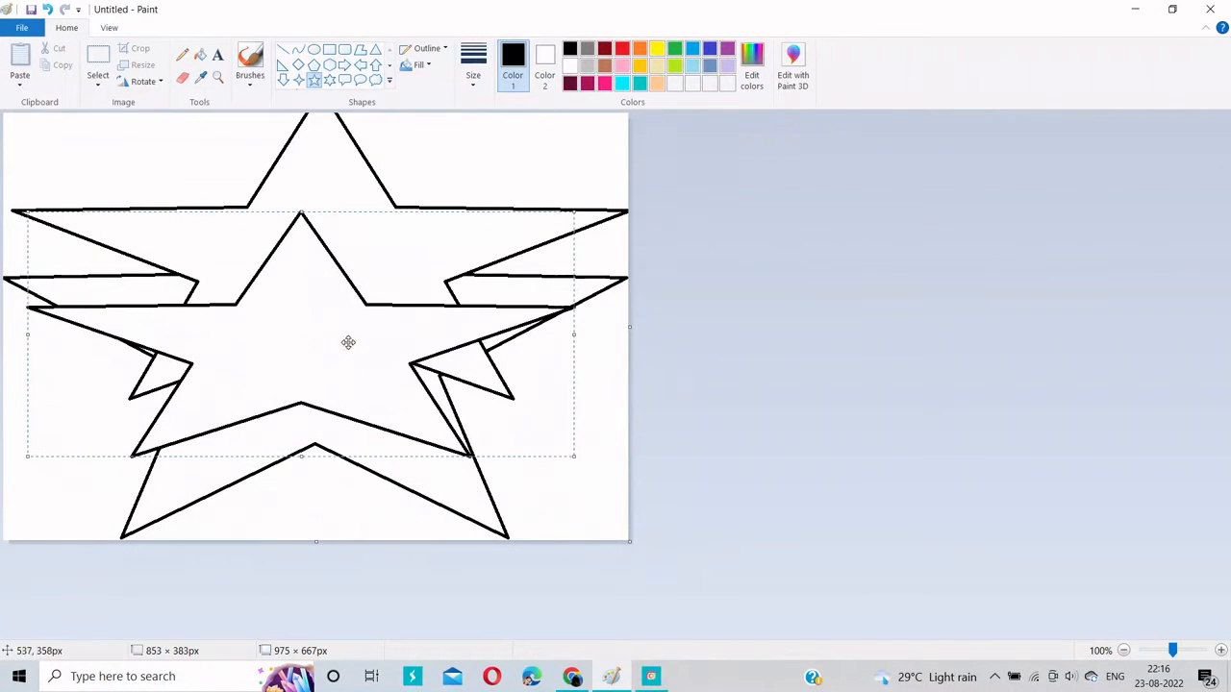
pyautogui.moveTo(565, 462); pyautogui.dragTo(666, 540)
pyautogui.moveTo(431, 410); pyautogui.dragTo(401, 528)
pyautogui.click(822, 389)
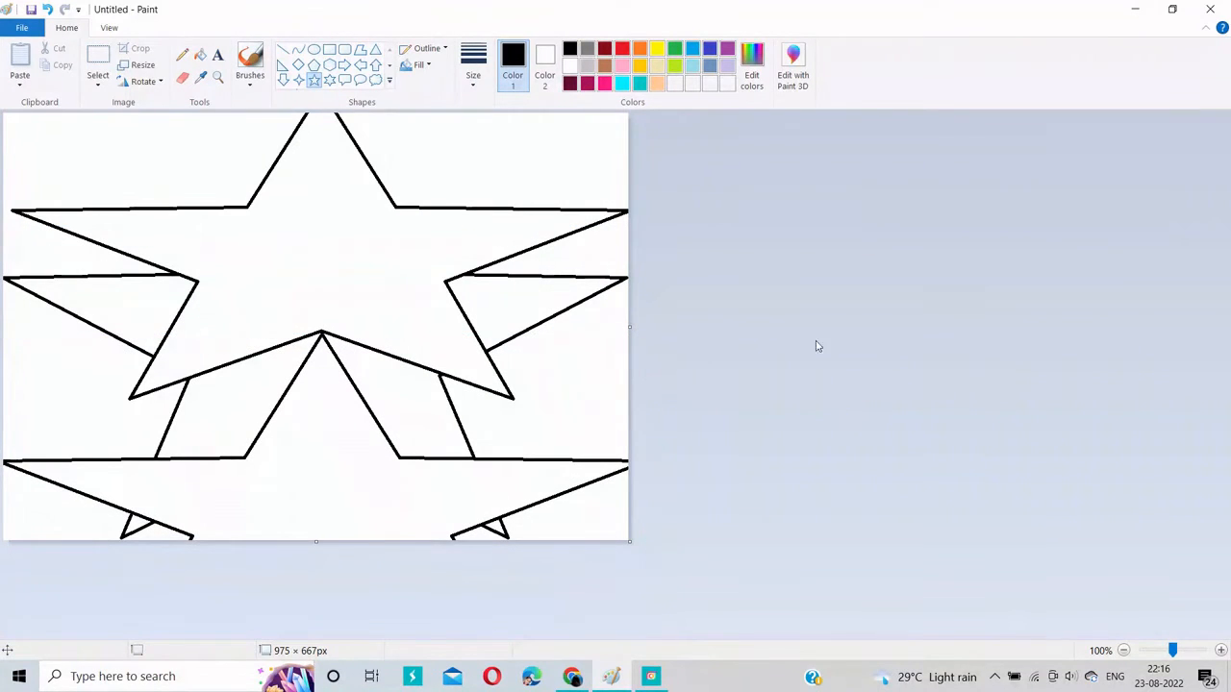
# Set the primary colour to a custom dark brown with red 111, green 55, blue 0.
pyautogui.click(751, 70)
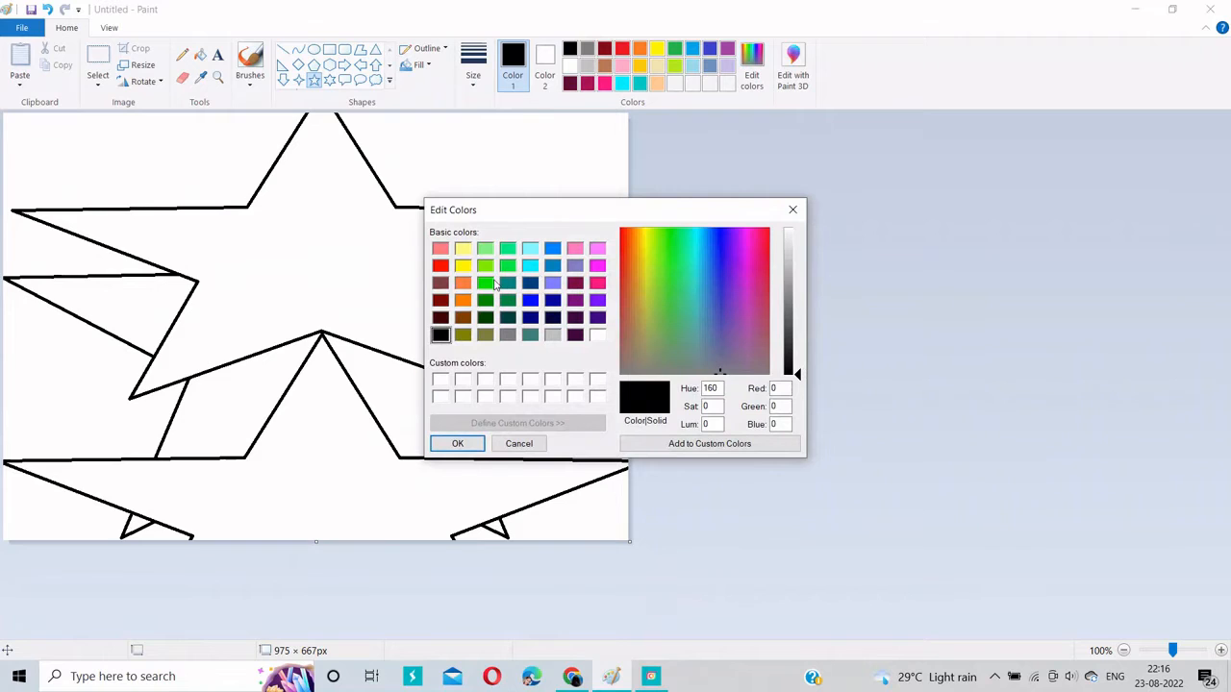
pyautogui.click(462, 267)
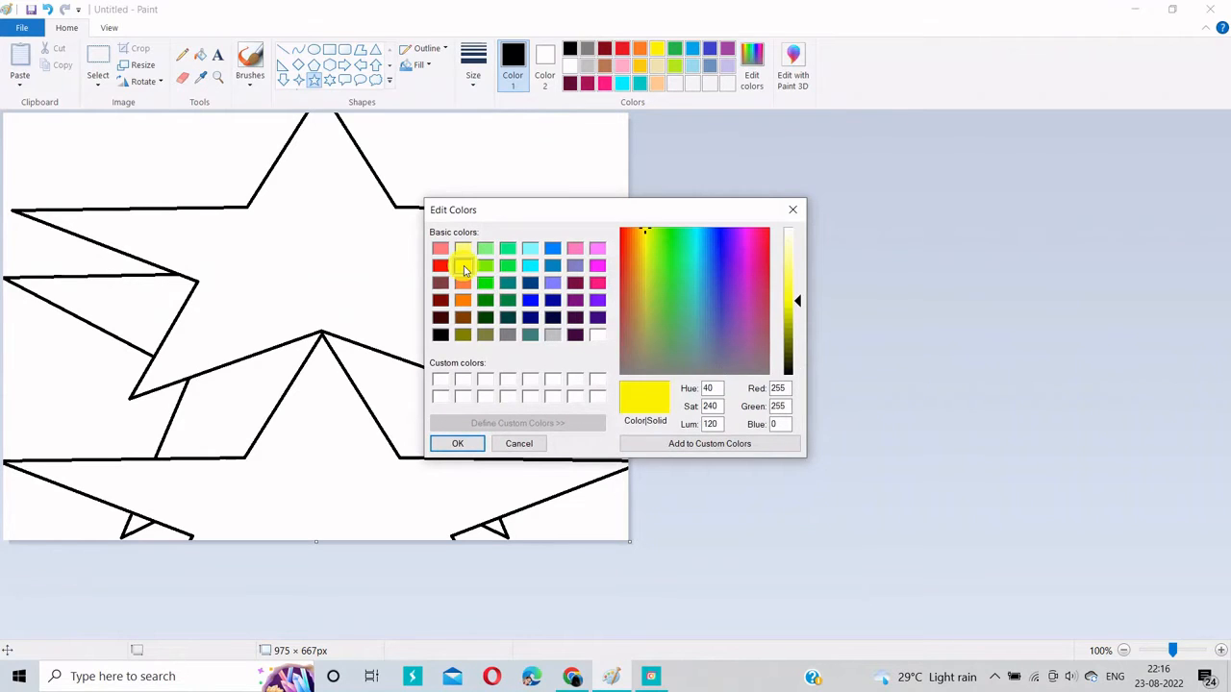
pyautogui.click(462, 300)
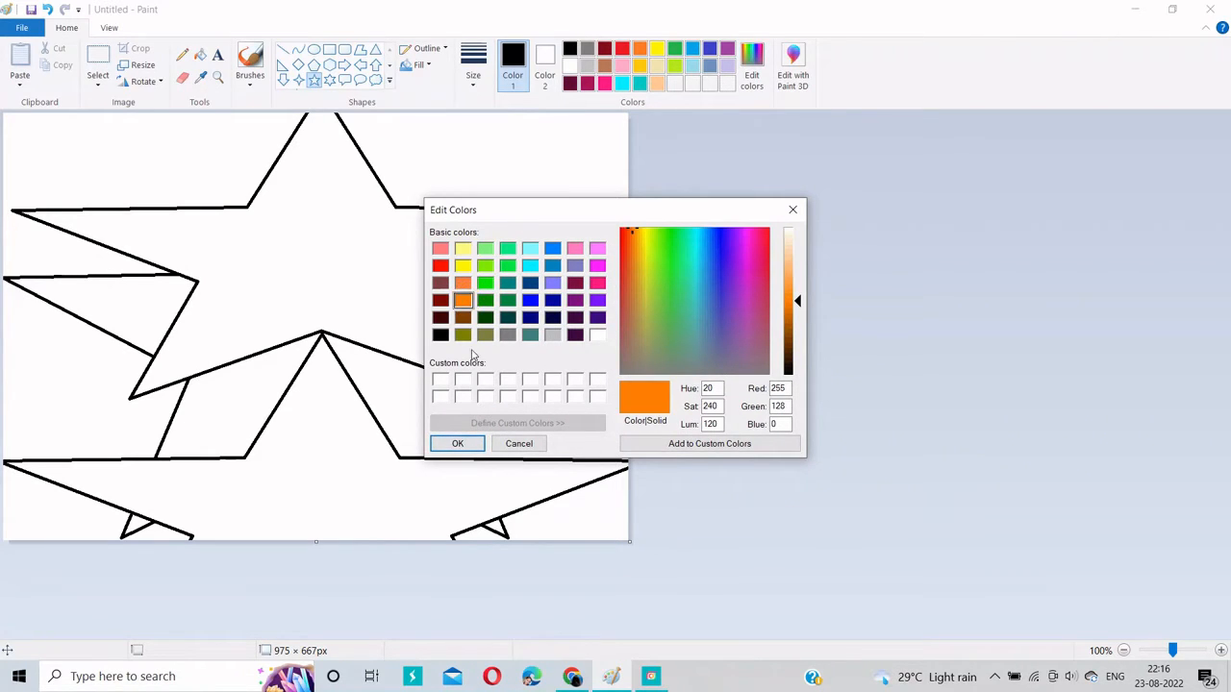
pyautogui.click(794, 348)
pyautogui.click(457, 443)
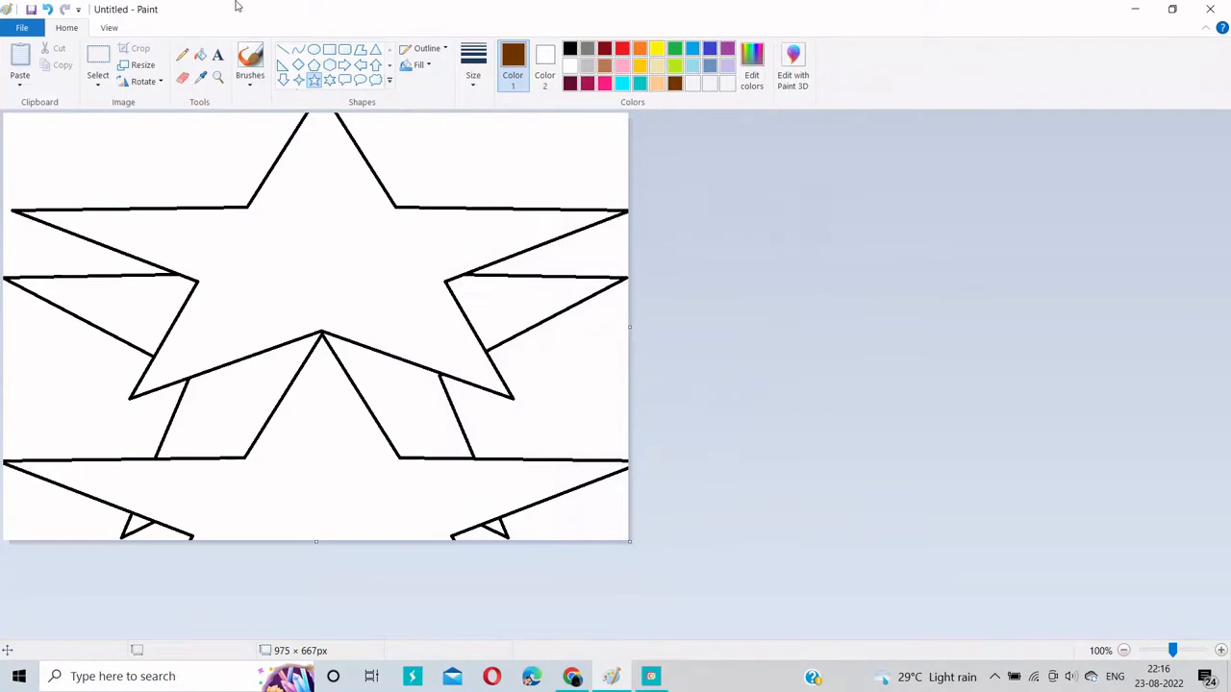
# Fill all the background areas around the three stars with the dark brown.
pyautogui.click(200, 54)
pyautogui.click(132, 157)
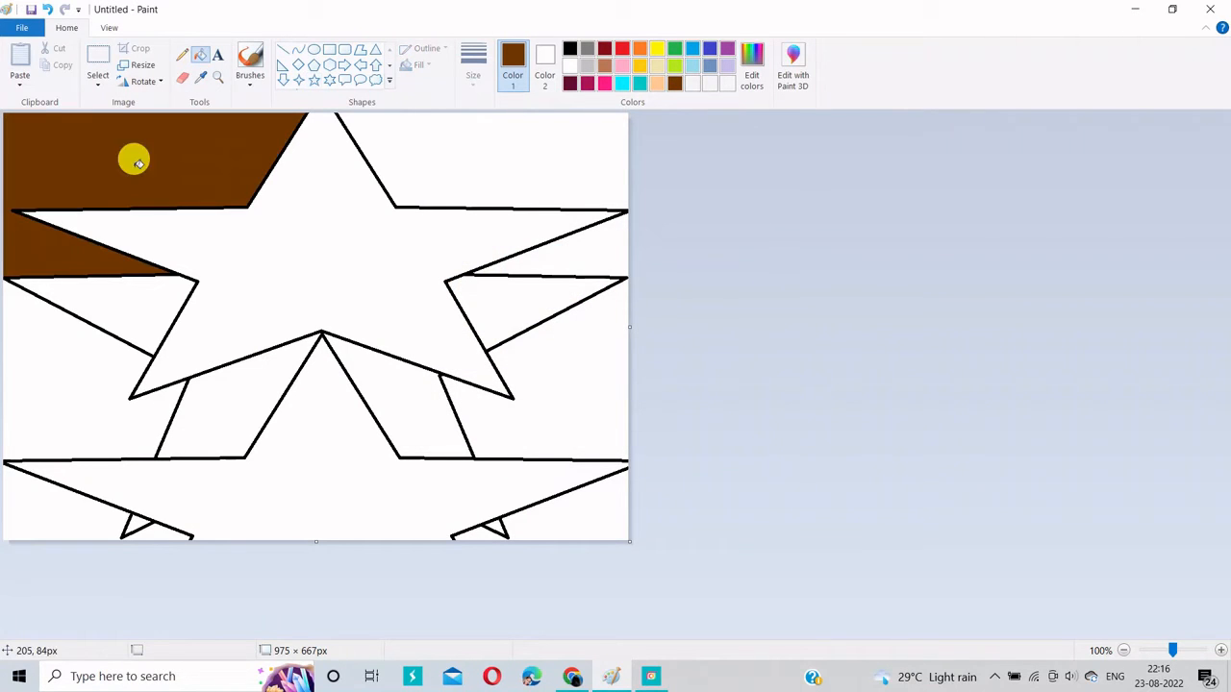
pyautogui.click(433, 179)
pyautogui.click(598, 373)
pyautogui.click(83, 376)
pyautogui.click(47, 529)
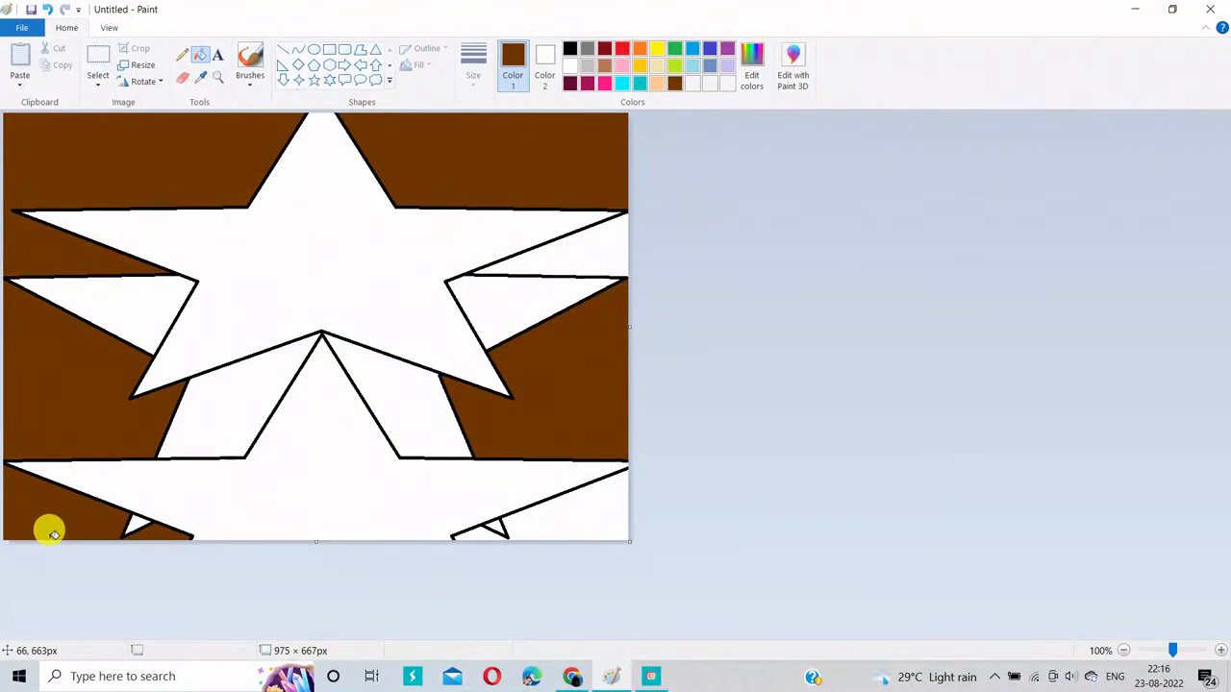
pyautogui.click(564, 526)
pyautogui.click(582, 248)
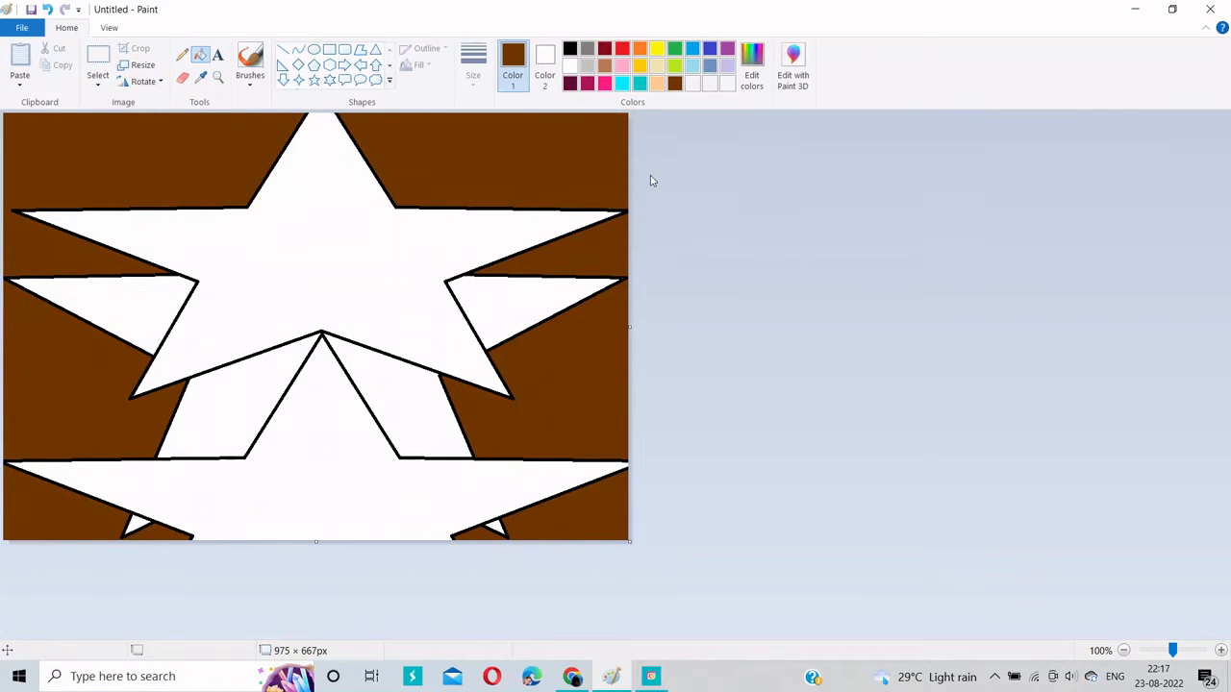
# Fill the side arms of the first star and the adjoining outlines with a custom brownish orange, red 206, green 103, blue 0.
pyautogui.click(754, 75)
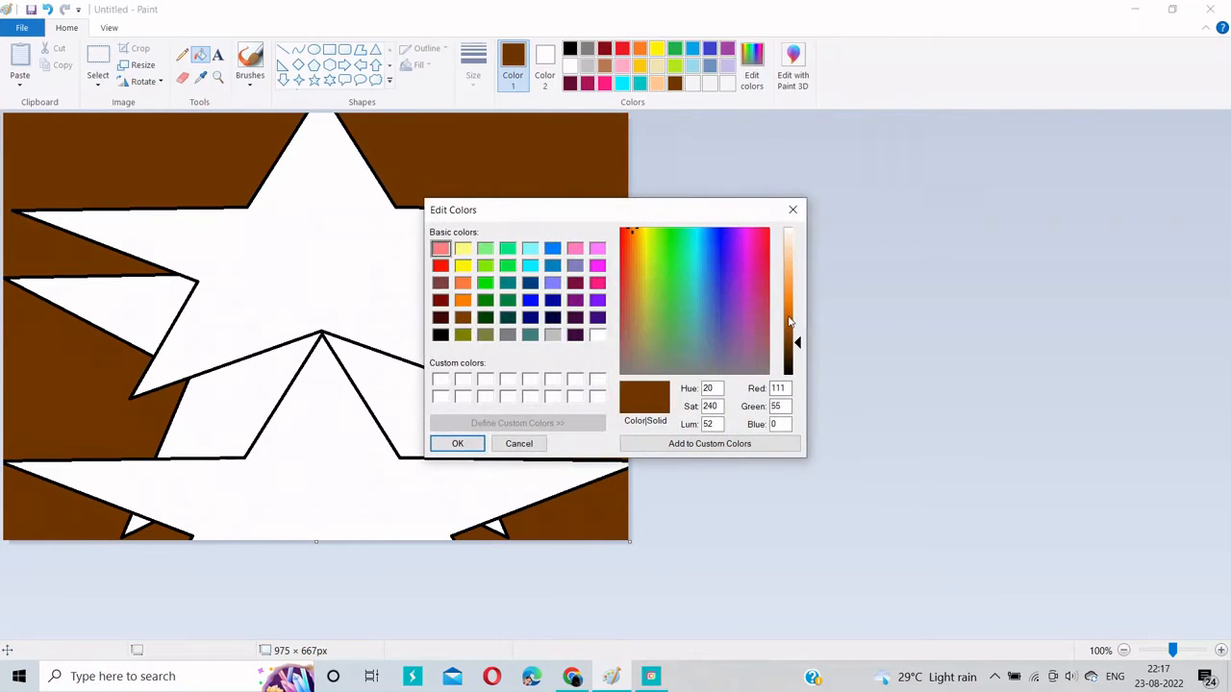
pyautogui.click(788, 317)
pyautogui.click(465, 445)
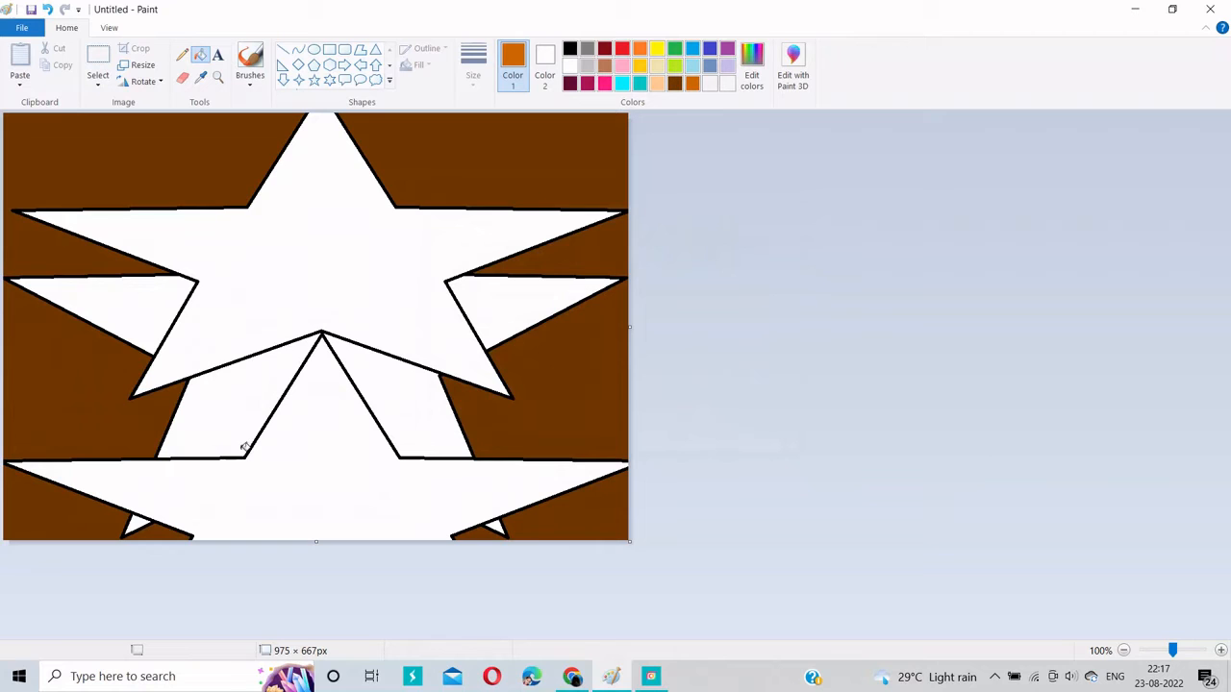
pyautogui.click(134, 288)
pyautogui.click(544, 302)
pyautogui.click(525, 268)
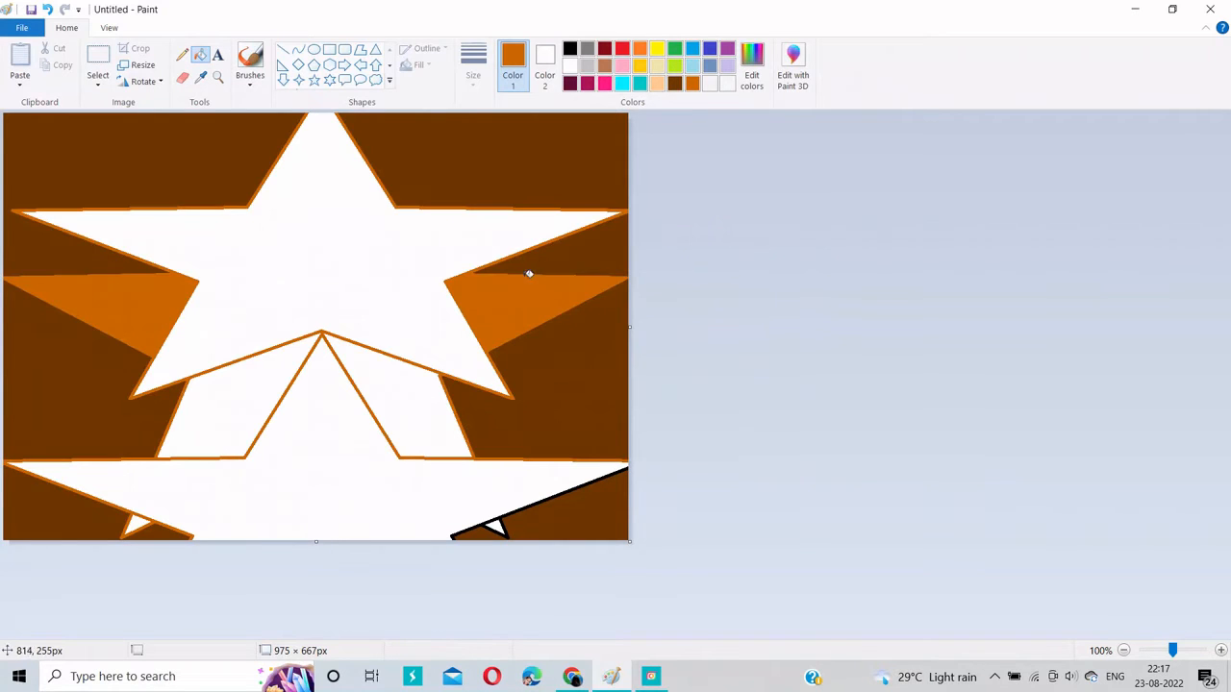
pyautogui.click(286, 209)
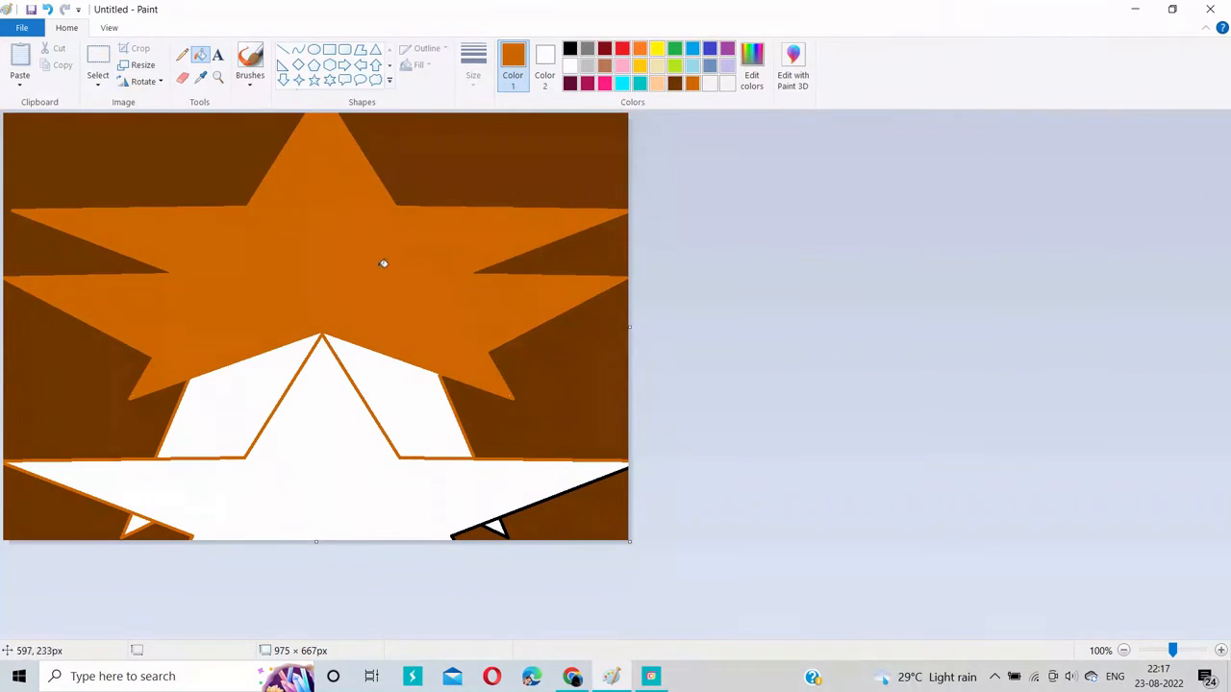
pyautogui.hotkey('ctrl', 'z')
# Mix a lighter orange and fill the first star's remaining lower pieces and the black outline at the lower right with it.
pyautogui.click(751, 75)
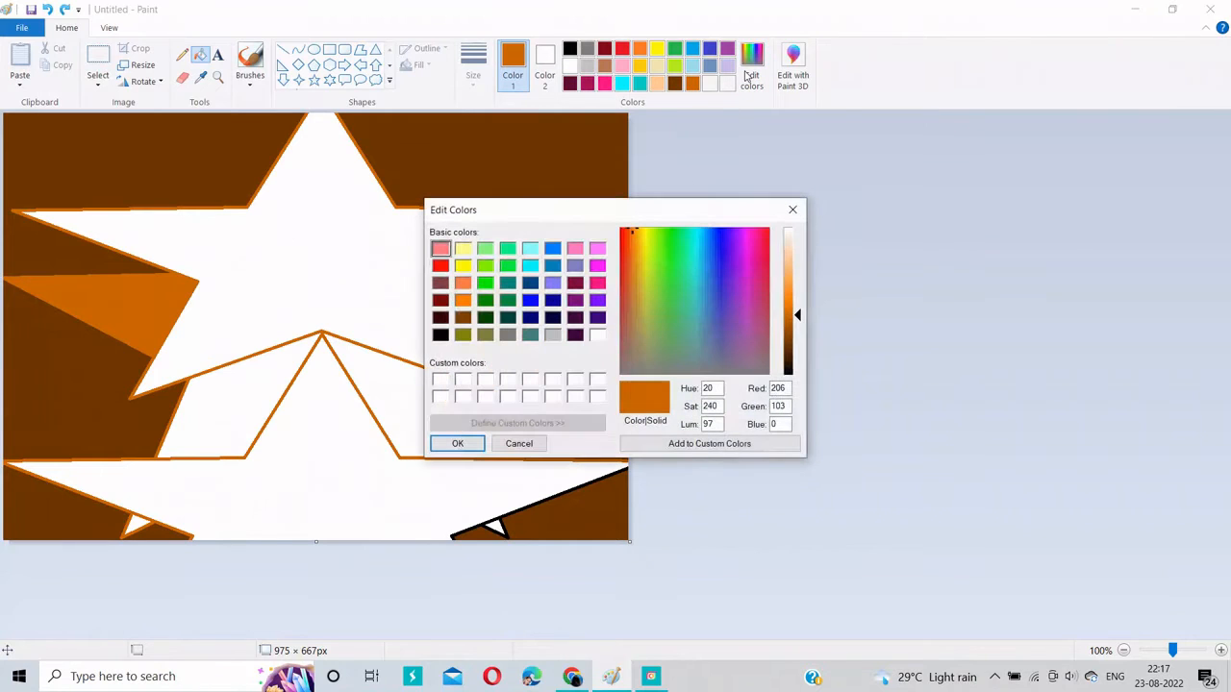
pyautogui.click(794, 288)
pyautogui.click(458, 443)
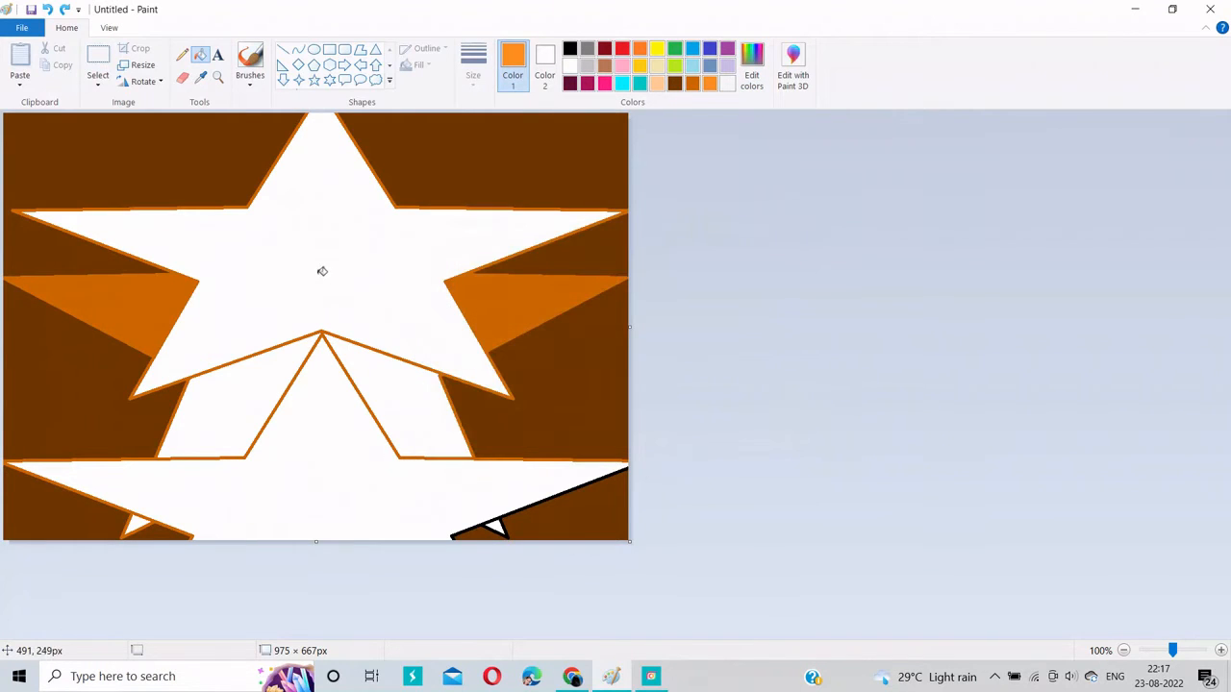
pyautogui.click(286, 380)
pyautogui.click(412, 380)
pyautogui.click(137, 516)
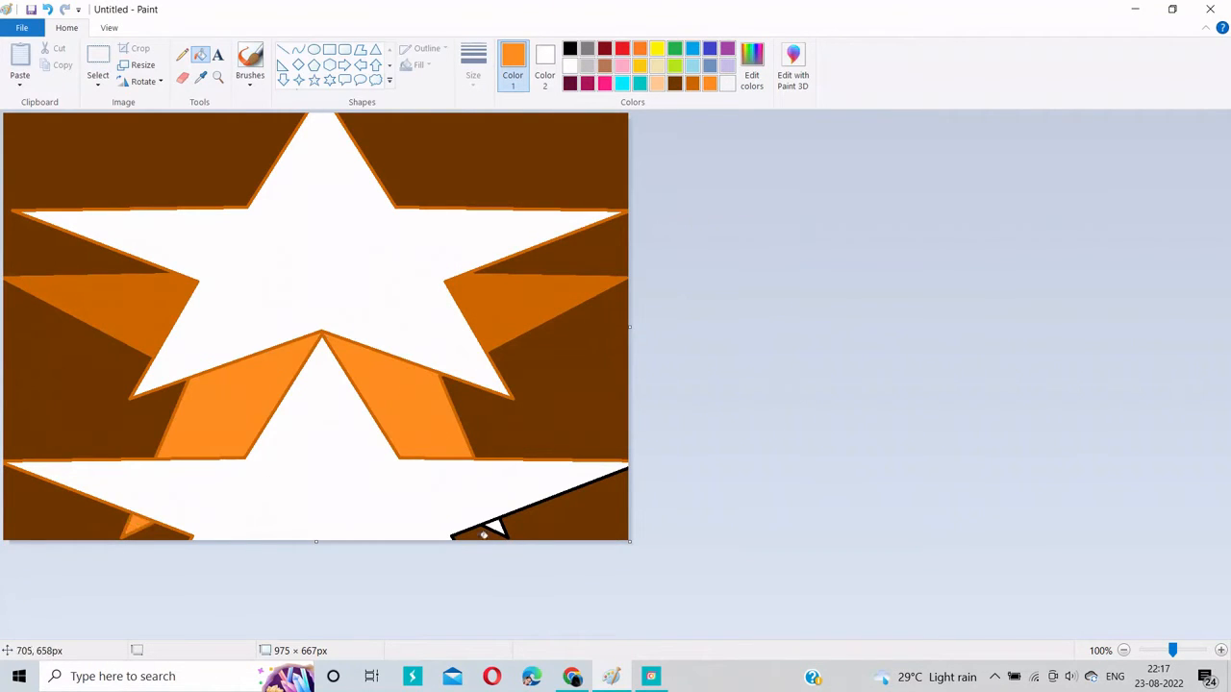
pyautogui.click(498, 520)
pyautogui.click(494, 527)
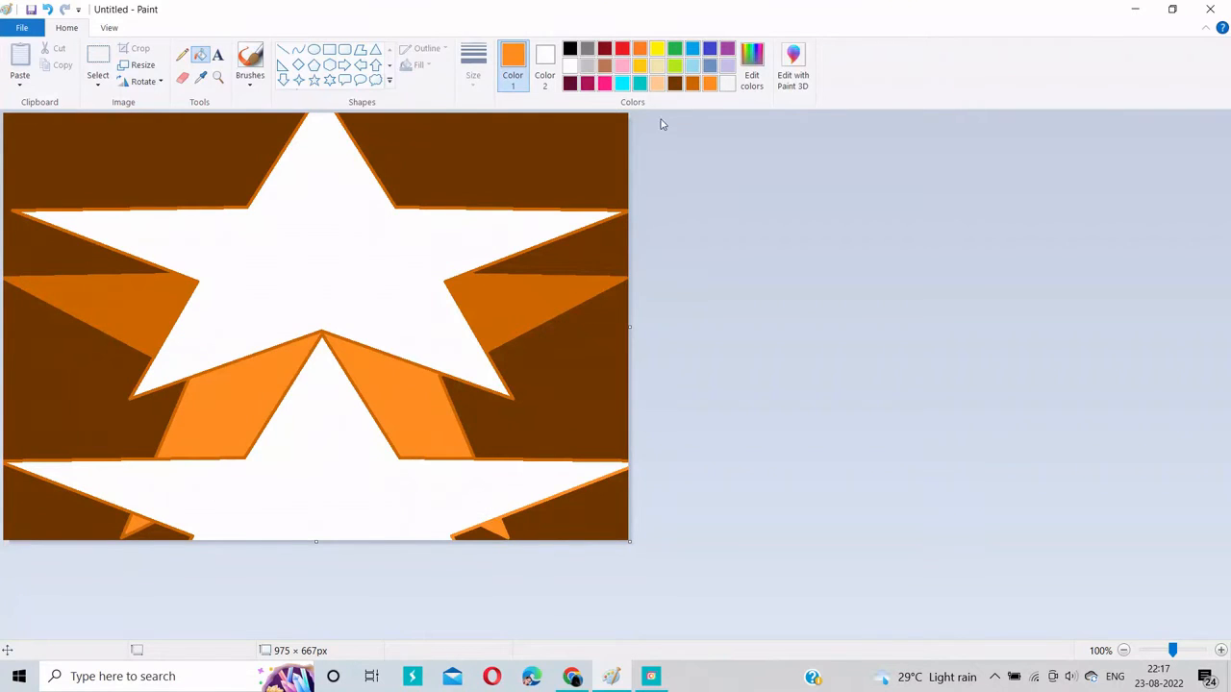
# Fill the upper star with pure yellow, red 255, green 255, blue 0.
pyautogui.click(749, 73)
pyautogui.click(463, 266)
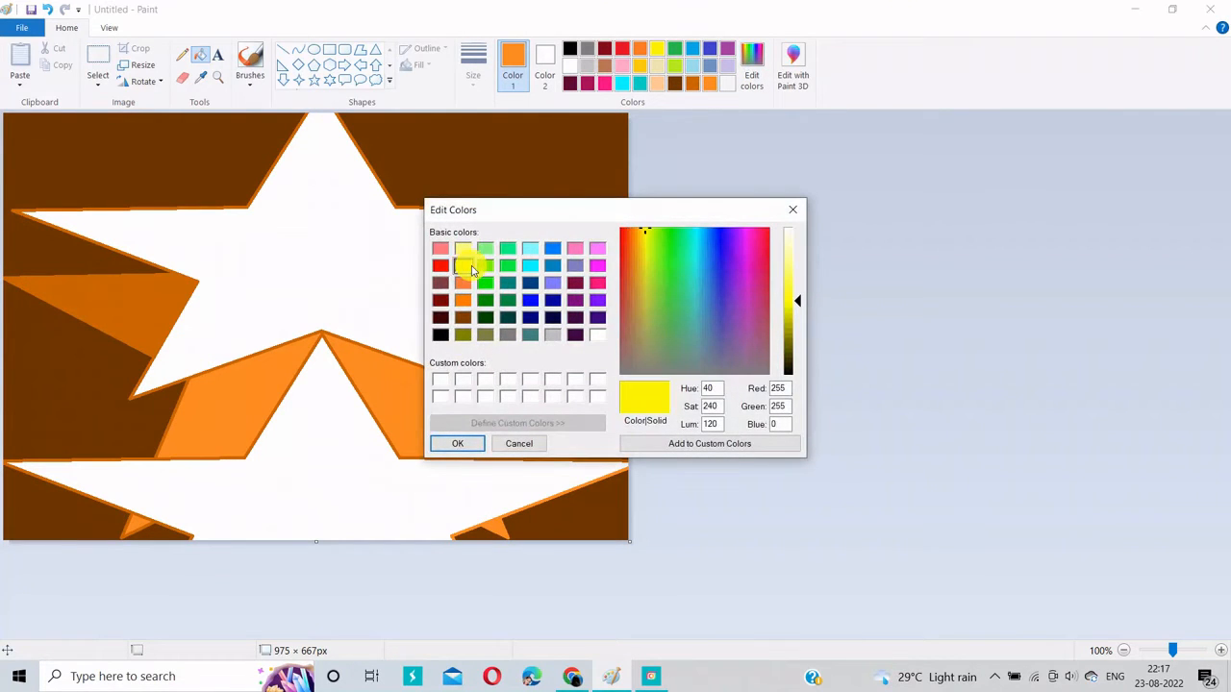
pyautogui.click(458, 444)
pyautogui.click(339, 271)
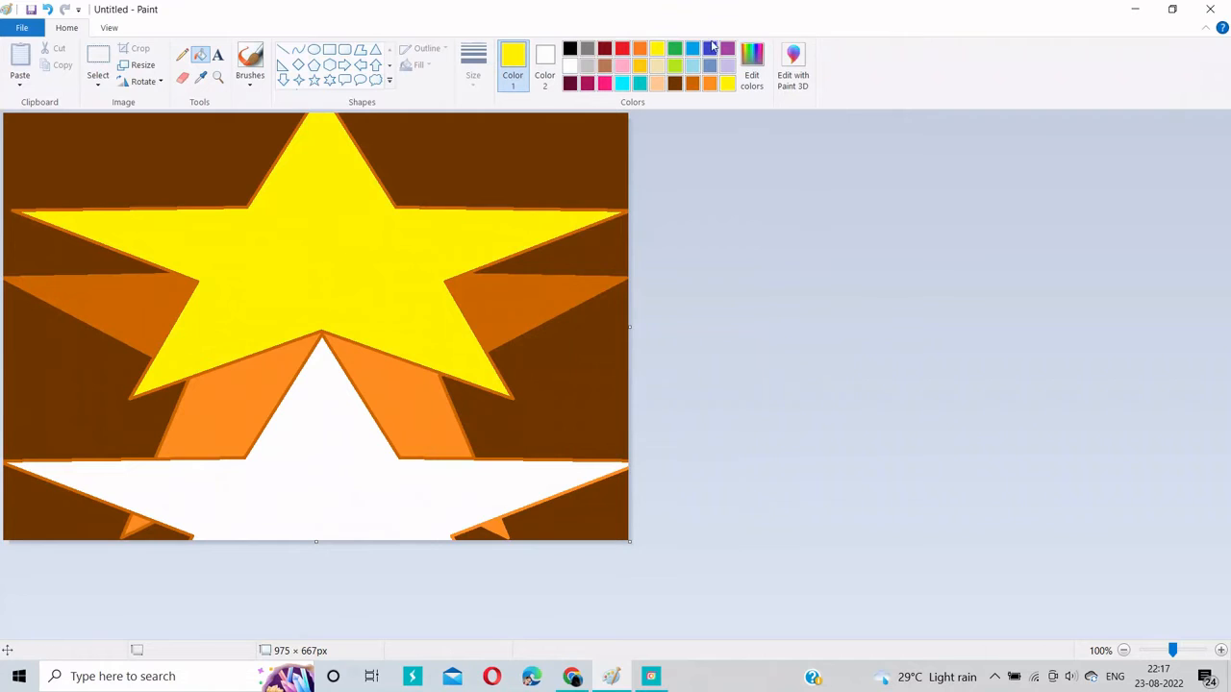
# Fill the lower star with pure red, red 255, green 0, blue 0.
pyautogui.click(746, 56)
pyautogui.click(440, 266)
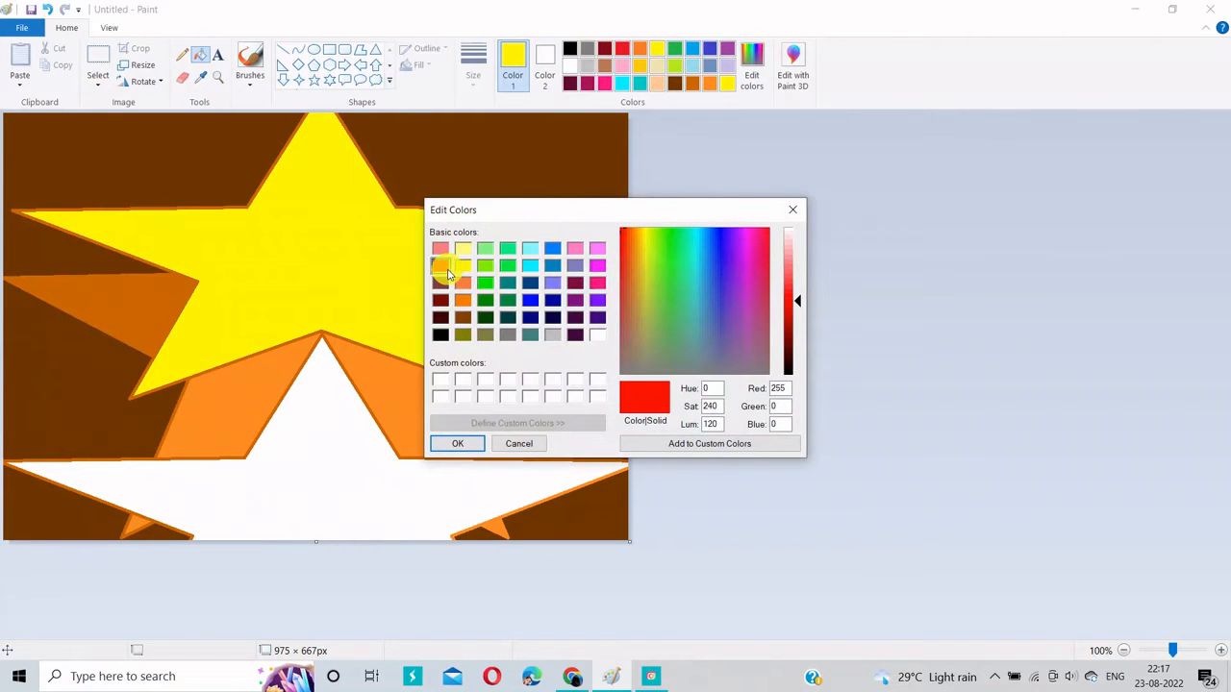
pyautogui.click(452, 447)
pyautogui.click(360, 491)
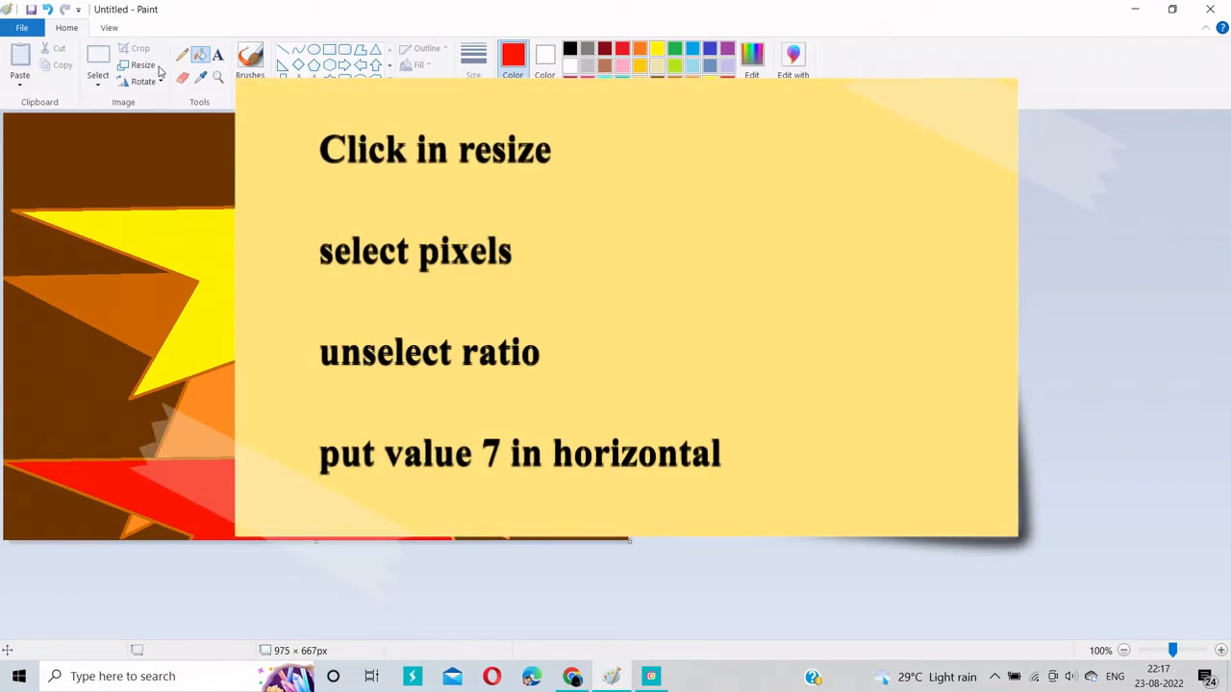
# Resize the image to a horizontal size of 7 pixels without maintaining the aspect ratio.
pyautogui.click(142, 65)
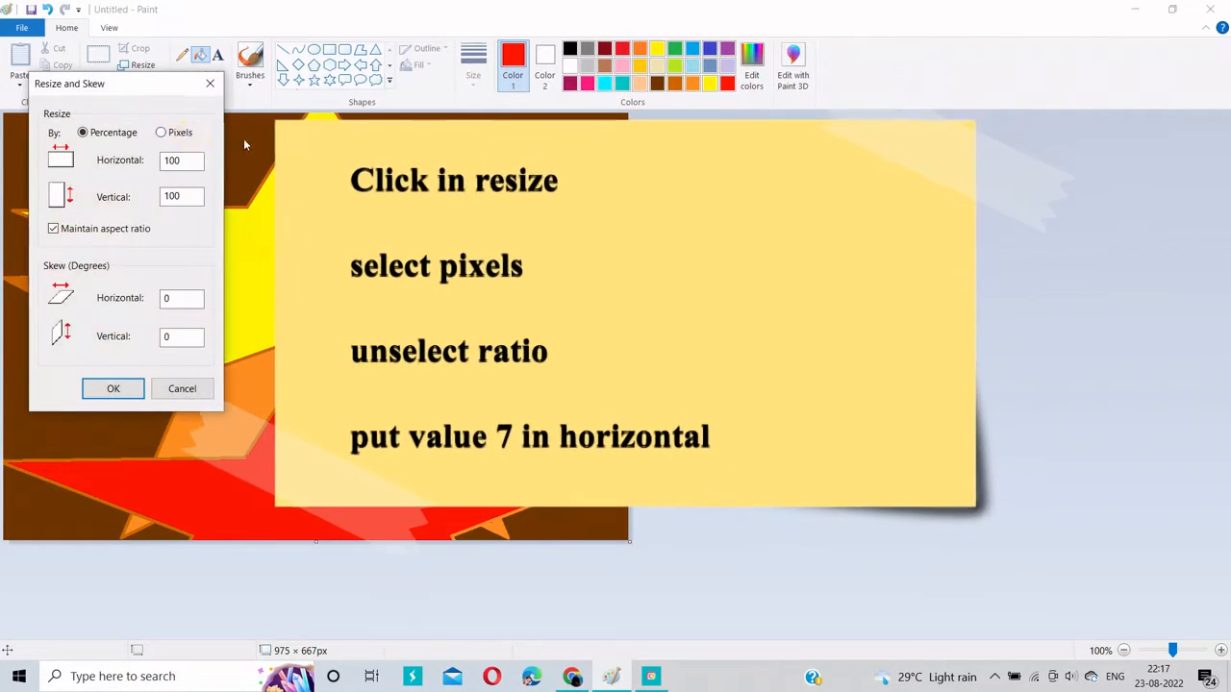
pyautogui.click(182, 134)
pyautogui.moveTo(196, 161); pyautogui.dragTo(166, 161)
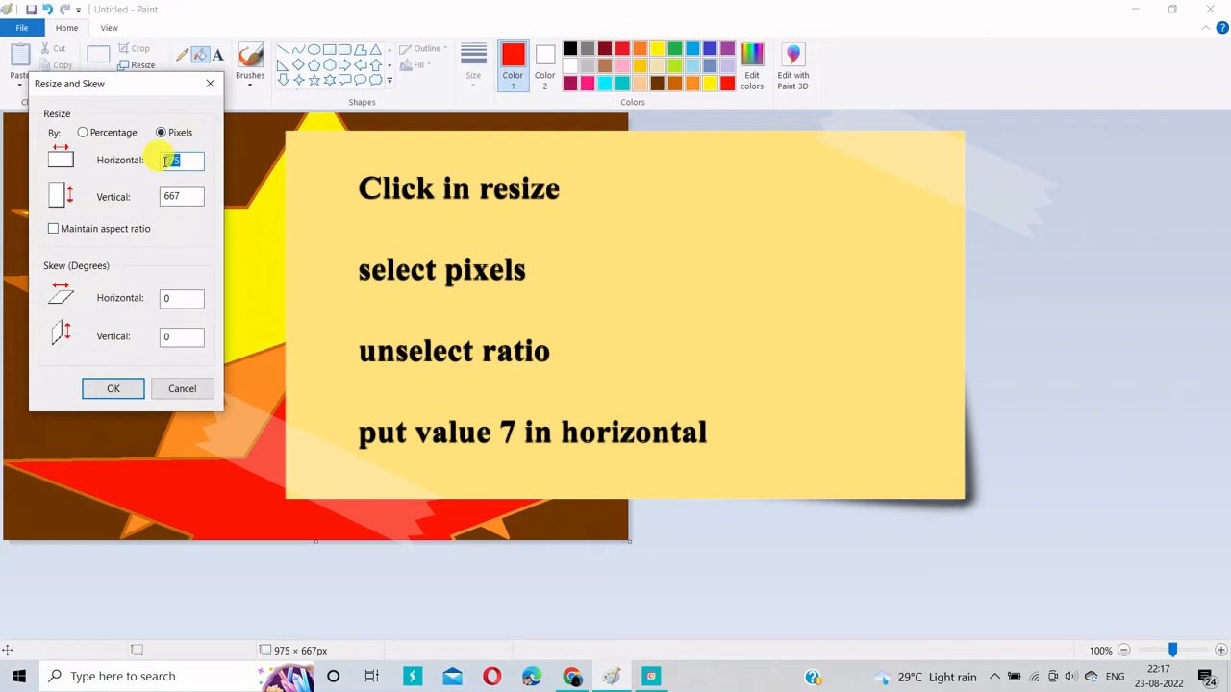
pyautogui.write('7')
pyautogui.press('Return')
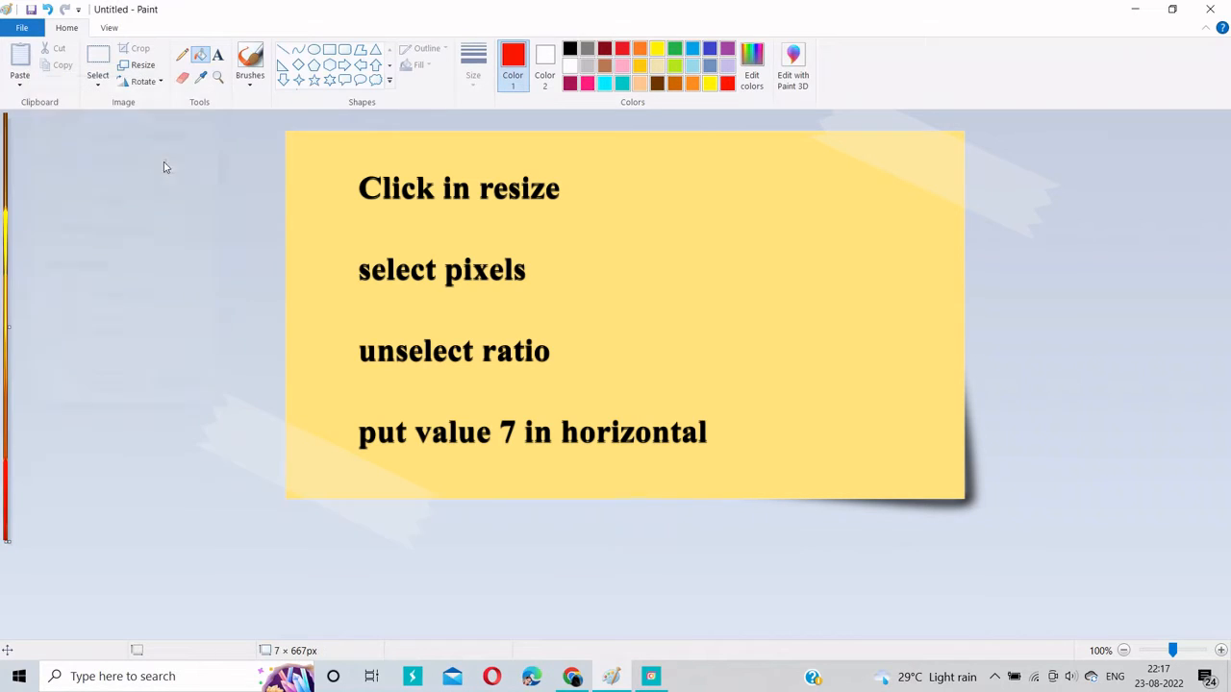
# Resize the image back to a horizontal size of 975 pixels with the aspect ratio unlocked.
pyautogui.click(136, 64)
pyautogui.click(173, 132)
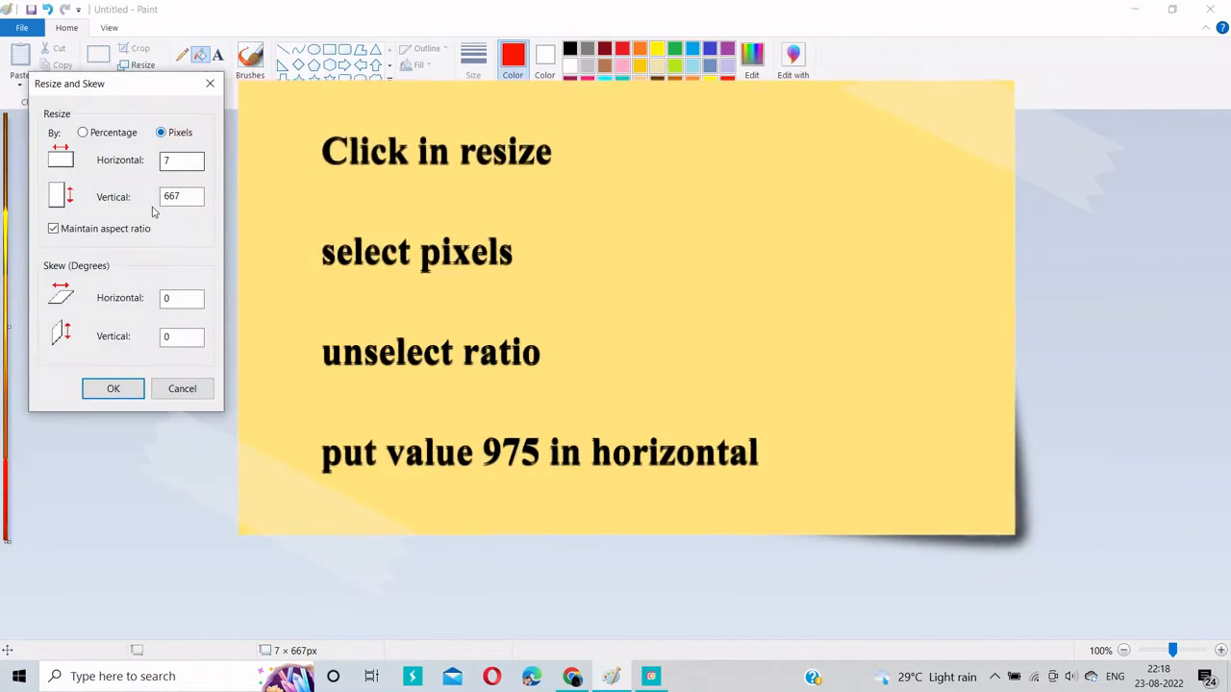
pyautogui.click(134, 229)
pyautogui.click(165, 162)
pyautogui.press('BackSpace')
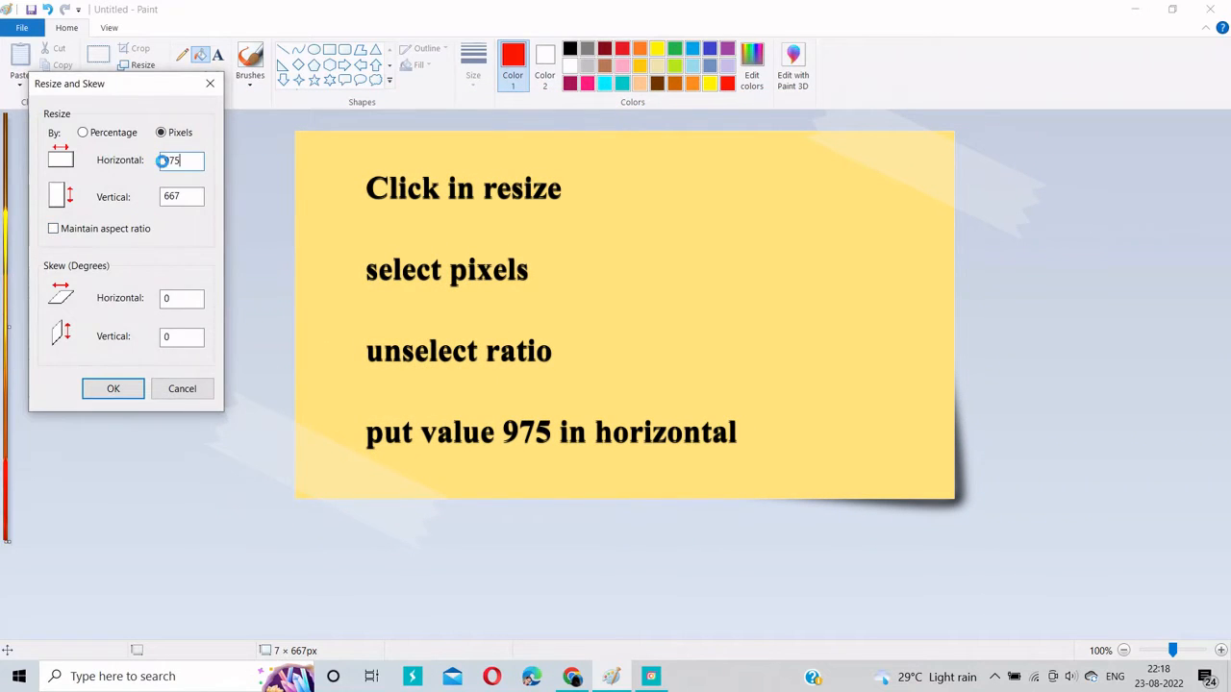
pyautogui.press('Return')
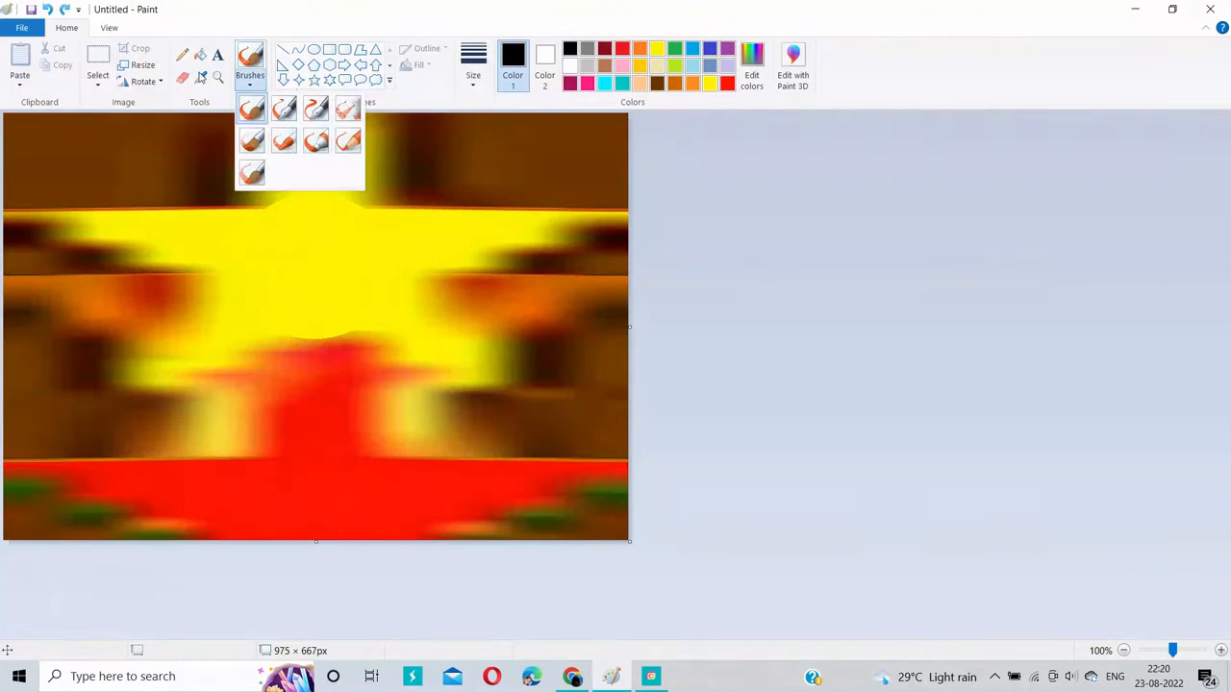
# Draw a leaning black tree trunk with its main upward branches in Pencil, rising from the horizon just left of the centre.
pyautogui.click(182, 55)
pyautogui.moveTo(294, 458)
pyautogui.mouseDown()
pyautogui.moveTo(428, 276)
pyautogui.moveTo(354, 373)
pyautogui.moveTo(443, 294)
pyautogui.mouseUp()
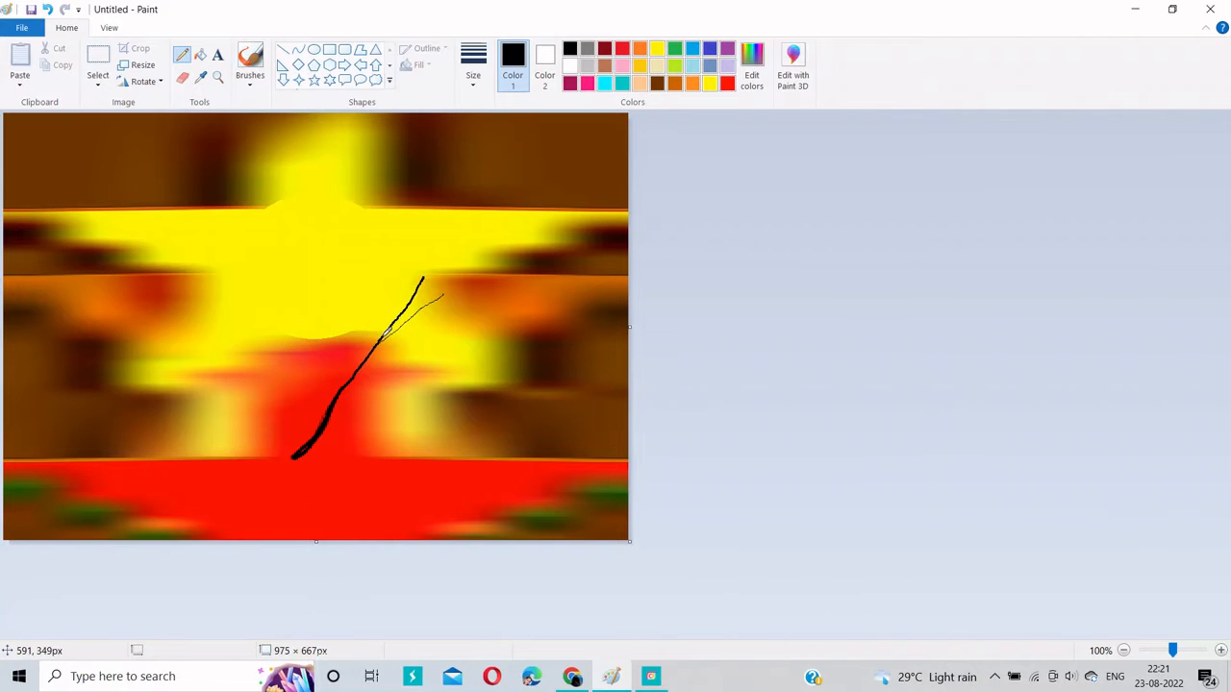
pyautogui.moveTo(373, 348); pyautogui.dragTo(458, 315)
pyautogui.moveTo(369, 348); pyautogui.dragTo(357, 246)
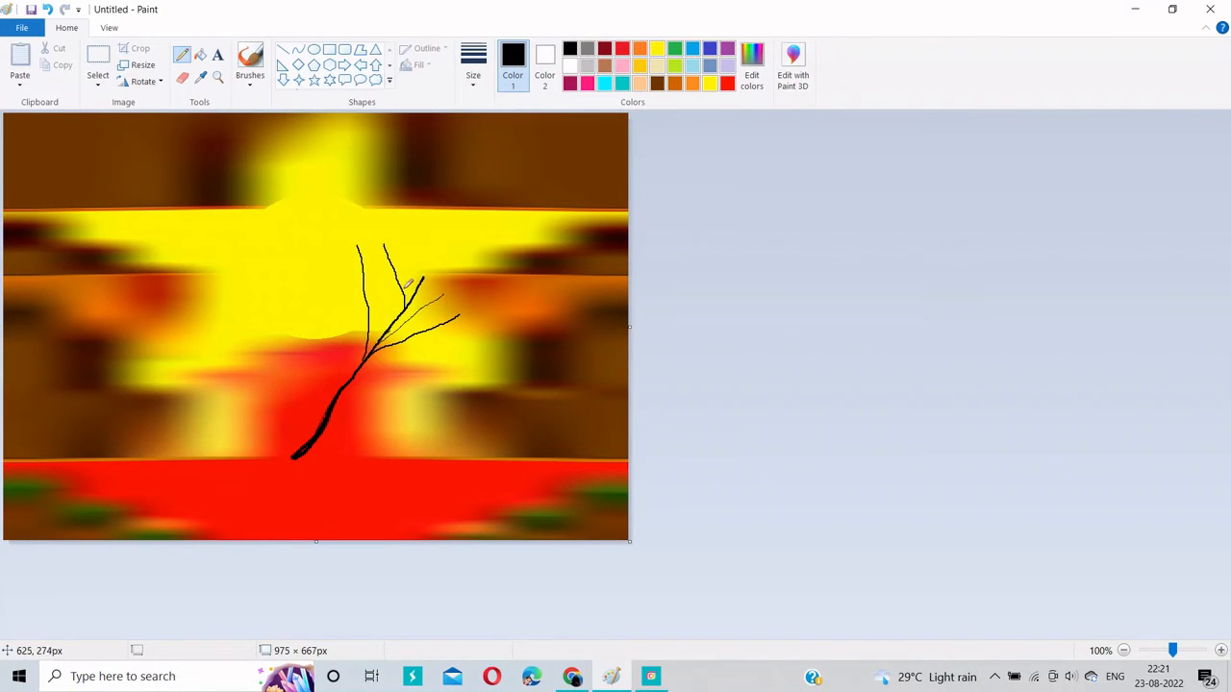
pyautogui.moveTo(376, 341); pyautogui.dragTo(386, 298)
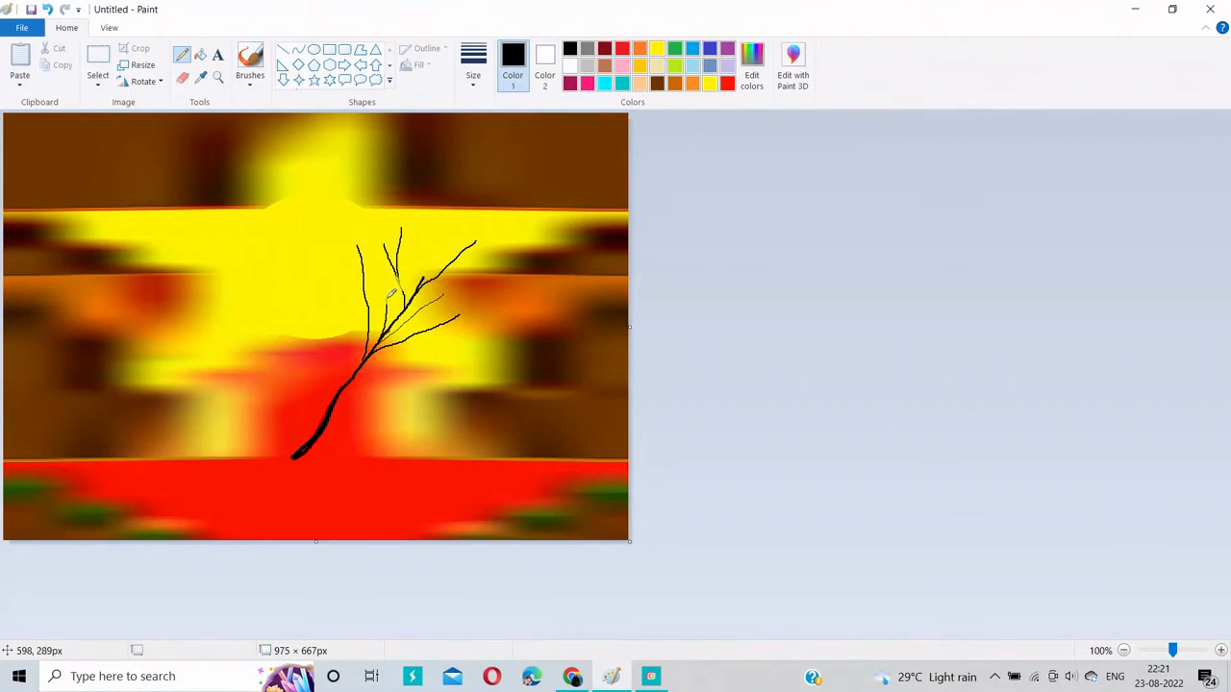
pyautogui.moveTo(347, 397)
pyautogui.mouseDown()
pyautogui.moveTo(370, 351)
pyautogui.moveTo(352, 376)
pyautogui.moveTo(369, 340)
pyautogui.mouseUp()
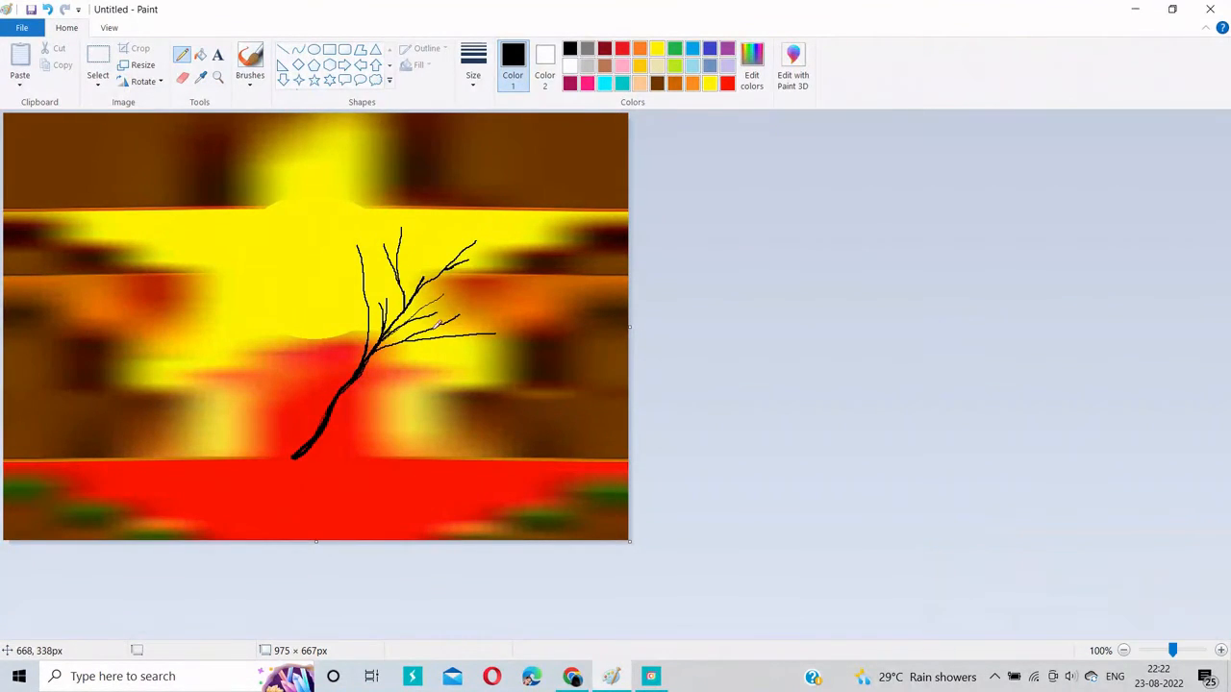
# Add thin black side branches and twigs spreading out on the right of the tree's crown.
pyautogui.moveTo(430, 329)
pyautogui.mouseDown()
pyautogui.moveTo(519, 310)
pyautogui.moveTo(476, 310)
pyautogui.moveTo(486, 262)
pyautogui.mouseUp()
pyautogui.moveTo(438, 308); pyautogui.dragTo(481, 274)
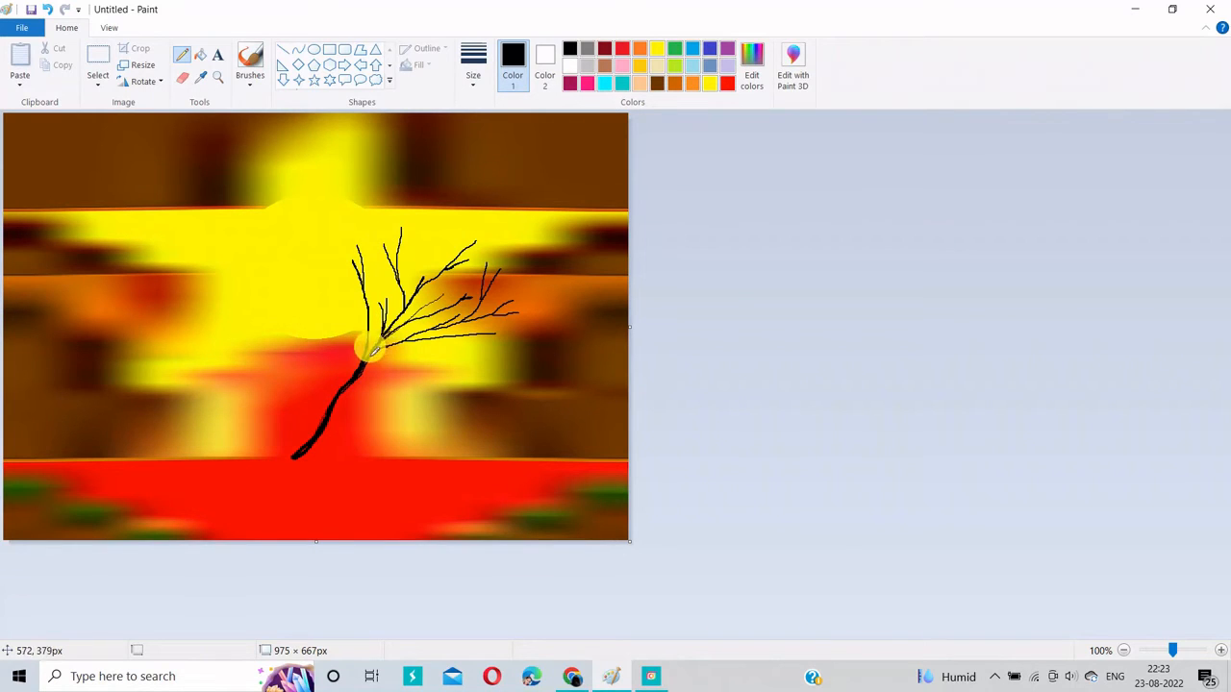
pyautogui.moveTo(448, 337); pyautogui.dragTo(502, 347)
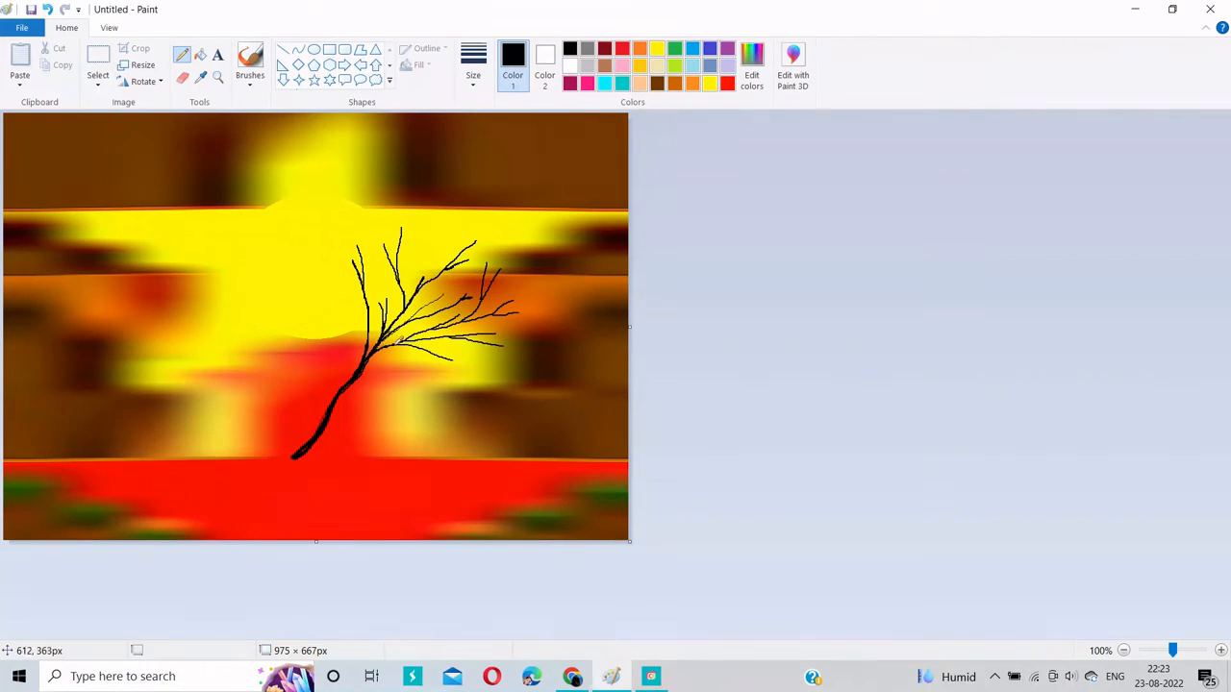
pyautogui.moveTo(387, 347); pyautogui.dragTo(450, 364)
# Thicken the tree trunk down to its base and draw small black plants and grass tufts along the horizon on both sides.
pyautogui.moveTo(368, 360)
pyautogui.mouseDown()
pyautogui.moveTo(311, 434)
pyautogui.moveTo(293, 447)
pyautogui.moveTo(330, 402)
pyautogui.moveTo(283, 445)
pyautogui.moveTo(352, 381)
pyautogui.moveTo(355, 394)
pyautogui.mouseUp()
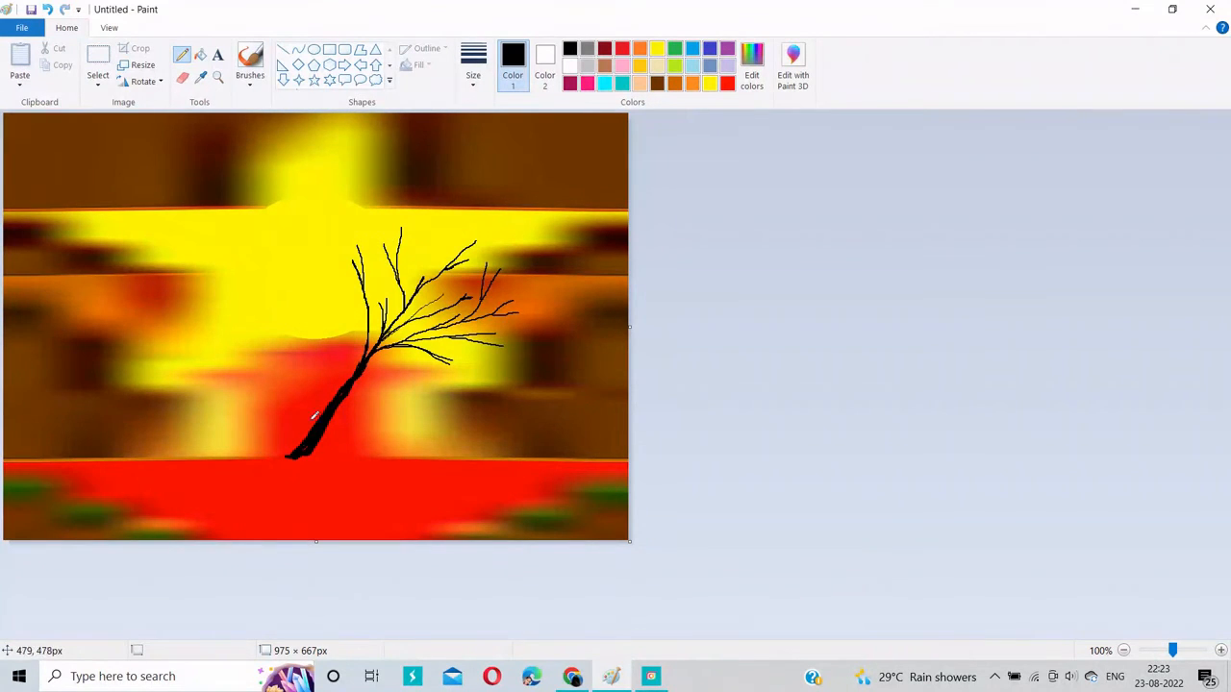
pyautogui.moveTo(306, 437)
pyautogui.mouseDown()
pyautogui.moveTo(280, 454)
pyautogui.moveTo(338, 451)
pyautogui.moveTo(342, 436)
pyautogui.moveTo(342, 448)
pyautogui.moveTo(402, 448)
pyautogui.mouseUp()
pyautogui.click(283, 453)
pyautogui.moveTo(224, 458); pyautogui.dragTo(225, 450)
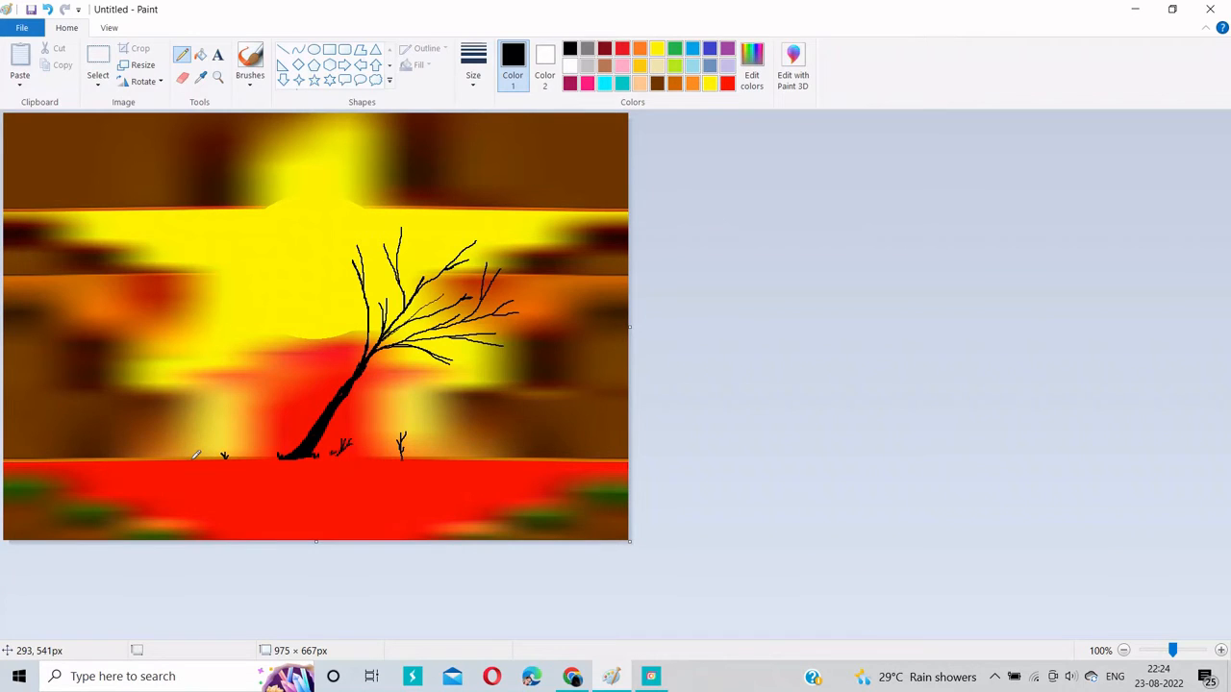
# Draw a small bare black tree on the horizon near the right edge, with a grass tuft beside it.
pyautogui.moveTo(509, 448)
pyautogui.mouseDown()
pyautogui.moveTo(513, 394)
pyautogui.moveTo(532, 414)
pyautogui.moveTo(504, 413)
pyautogui.mouseUp()
pyautogui.moveTo(508, 427)
pyautogui.mouseDown()
pyautogui.moveTo(516, 415)
pyautogui.moveTo(525, 426)
pyautogui.moveTo(507, 456)
pyautogui.moveTo(305, 294)
pyautogui.mouseUp()
pyautogui.hotkey('ctrl', 'z')
pyautogui.moveTo(544, 458); pyautogui.dragTo(553, 454)
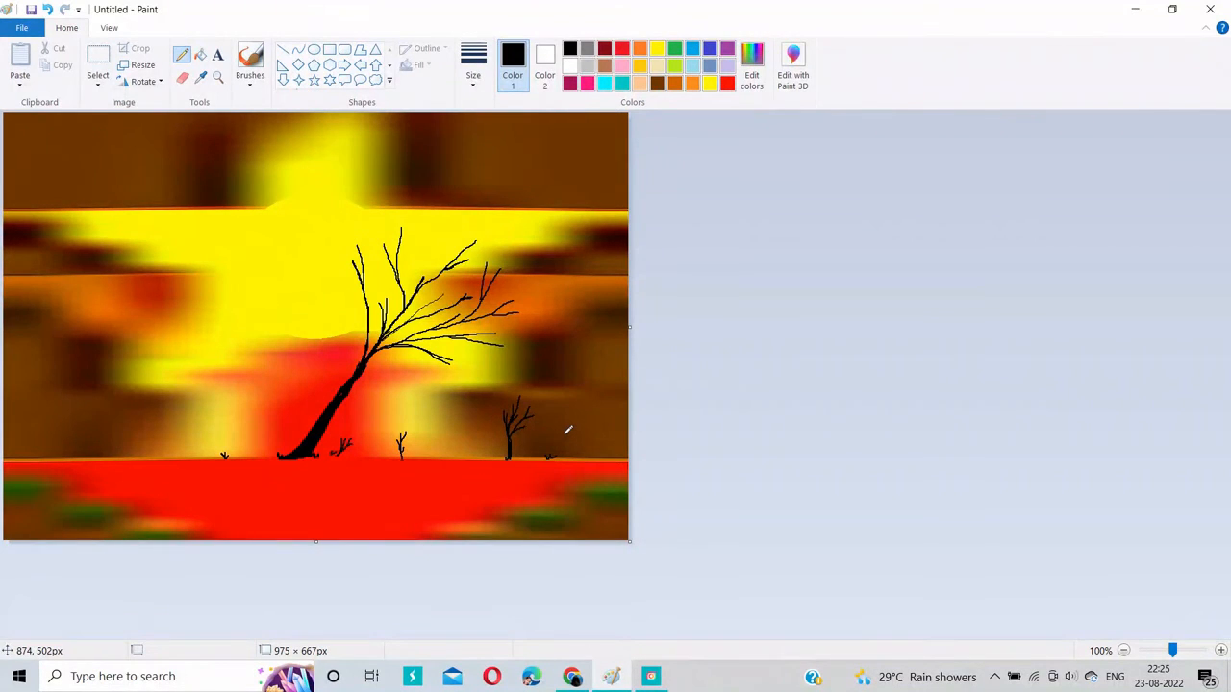
# Paint a black silhouette of a girl in a wide skirt with the Brush, standing on the horizon at the left.
pyautogui.click(250, 84)
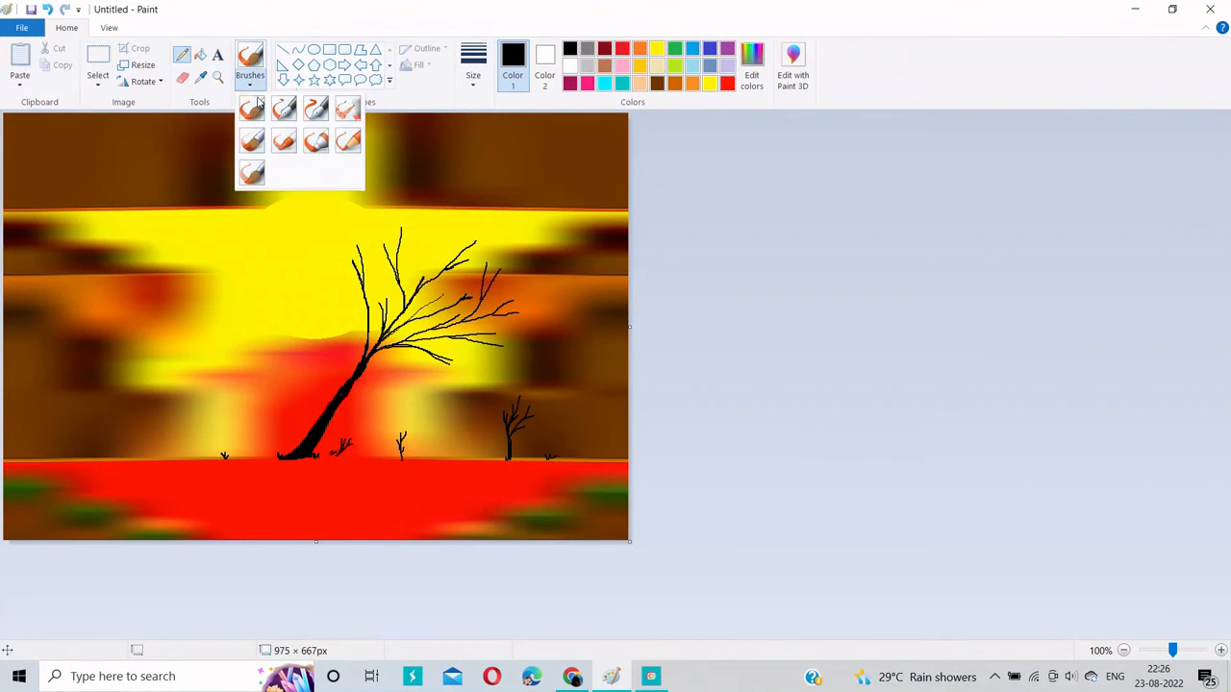
pyautogui.click(252, 108)
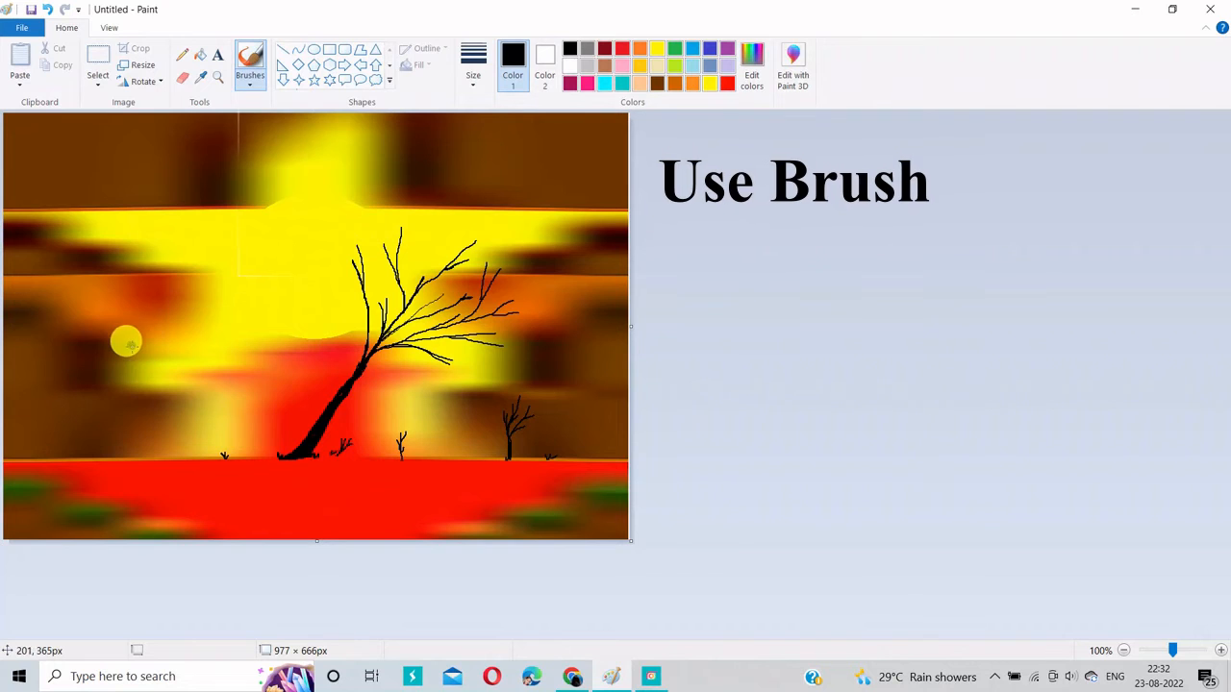
pyautogui.moveTo(128, 346)
pyautogui.mouseDown()
pyautogui.moveTo(109, 407)
pyautogui.moveTo(137, 411)
pyautogui.moveTo(129, 386)
pyautogui.moveTo(119, 404)
pyautogui.moveTo(117, 338)
pyautogui.moveTo(153, 410)
pyautogui.moveTo(114, 414)
pyautogui.moveTo(116, 392)
pyautogui.moveTo(106, 410)
pyautogui.moveTo(137, 404)
pyautogui.moveTo(135, 345)
pyautogui.moveTo(121, 362)
pyautogui.moveTo(131, 343)
pyautogui.moveTo(123, 376)
pyautogui.mouseUp()
pyautogui.moveTo(136, 426)
pyautogui.mouseDown()
pyautogui.moveTo(106, 416)
pyautogui.moveTo(146, 412)
pyautogui.moveTo(121, 379)
pyautogui.moveTo(117, 396)
pyautogui.moveTo(152, 414)
pyautogui.moveTo(119, 428)
pyautogui.moveTo(121, 417)
pyautogui.moveTo(122, 446)
pyautogui.moveTo(129, 419)
pyautogui.moveTo(130, 445)
pyautogui.moveTo(160, 413)
pyautogui.moveTo(142, 450)
pyautogui.mouseUp()
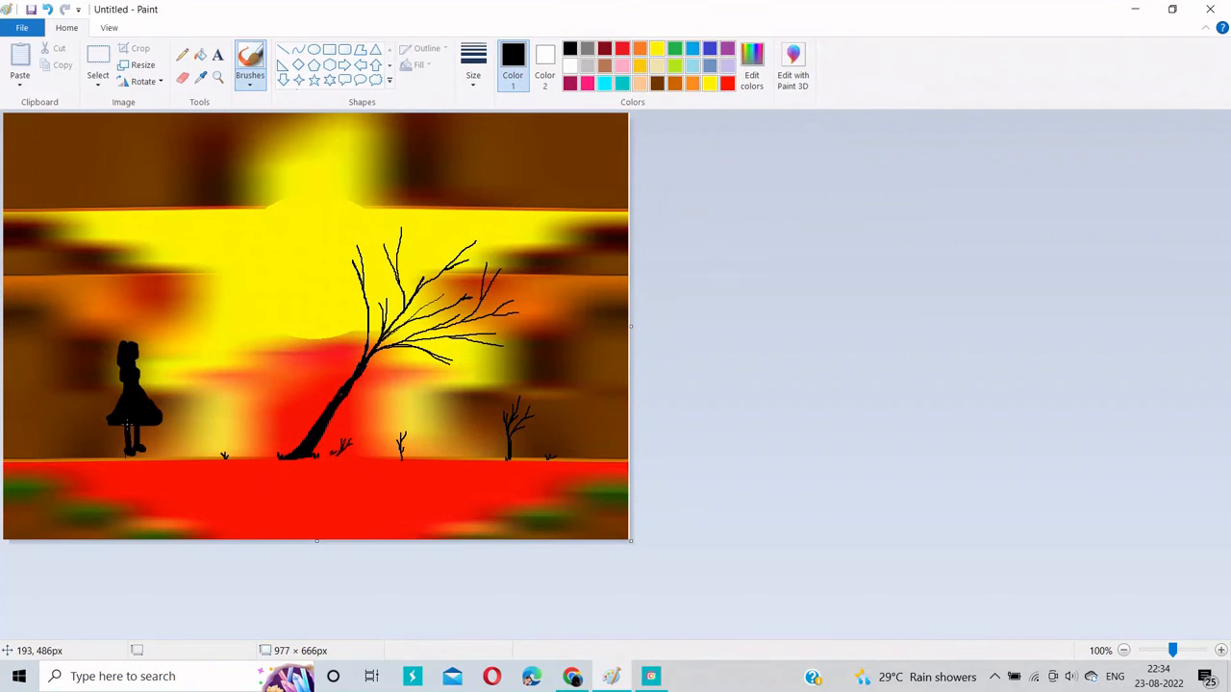
# Refine the girl's legs, shoes and skirt edge, and add a raised forearm reaching toward the tree.
pyautogui.moveTo(124, 451); pyautogui.dragTo(134, 445)
pyautogui.moveTo(108, 435)
pyautogui.mouseDown()
pyautogui.moveTo(102, 418)
pyautogui.moveTo(122, 412)
pyautogui.moveTo(152, 427)
pyautogui.moveTo(132, 417)
pyautogui.moveTo(154, 414)
pyautogui.moveTo(144, 410)
pyautogui.moveTo(100, 413)
pyautogui.moveTo(112, 408)
pyautogui.mouseUp()
pyautogui.click(125, 451)
pyautogui.click(129, 440)
pyautogui.click(130, 374)
pyautogui.click(117, 373)
pyautogui.moveTo(120, 380)
pyautogui.mouseDown()
pyautogui.moveTo(153, 354)
pyautogui.moveTo(124, 380)
pyautogui.mouseUp()
pyautogui.hotkey('ctrl', 'z')
pyautogui.click(142, 377)
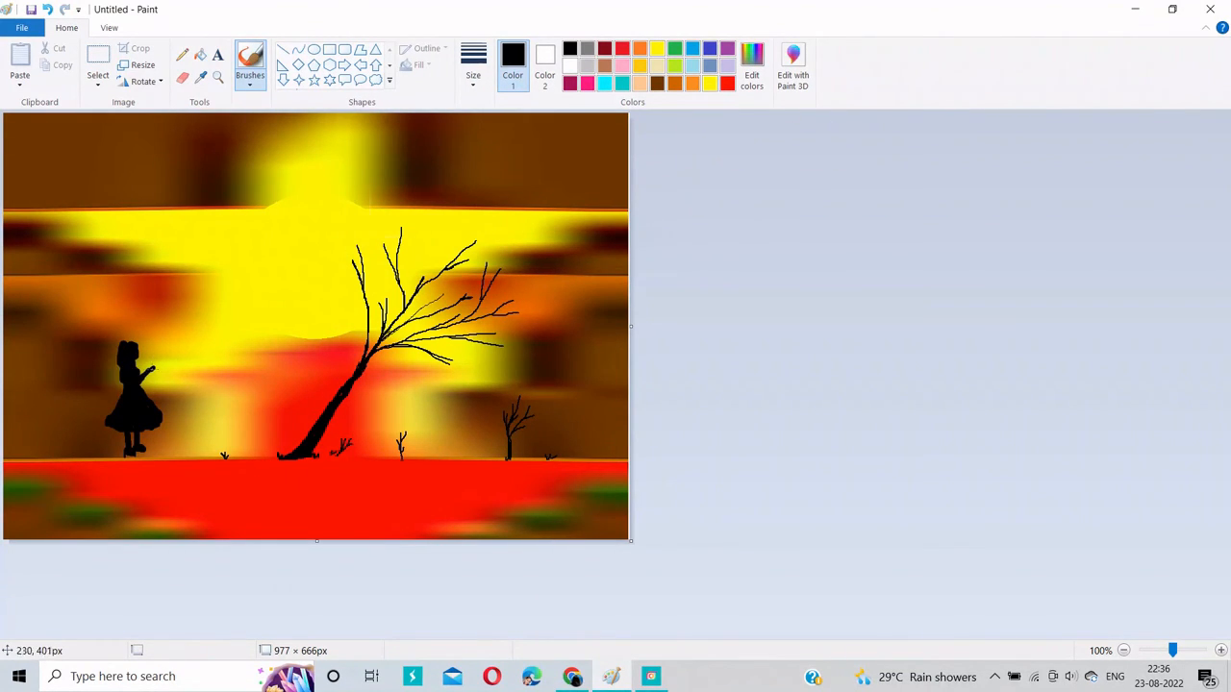
# Draw black birds with the Crayon brush: one on the girl's hand, two above her, and one right of the tree's crown.
pyautogui.click(250, 83)
pyautogui.click(284, 142)
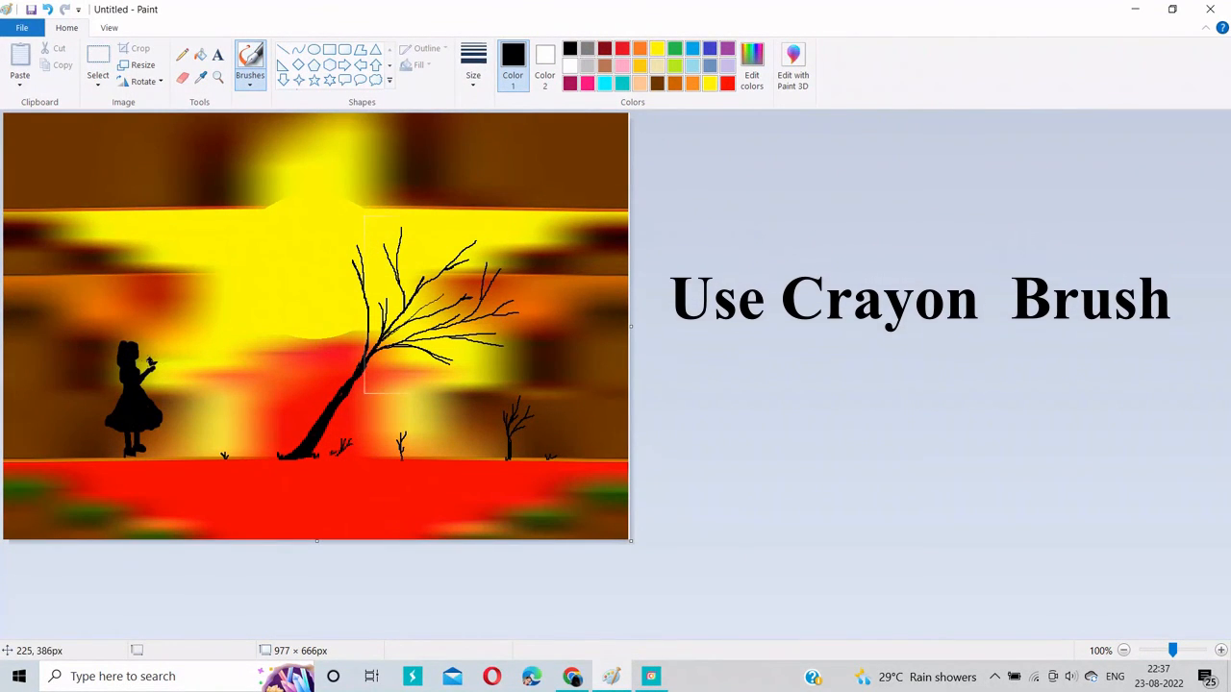
pyautogui.moveTo(183, 277); pyautogui.dragTo(223, 320)
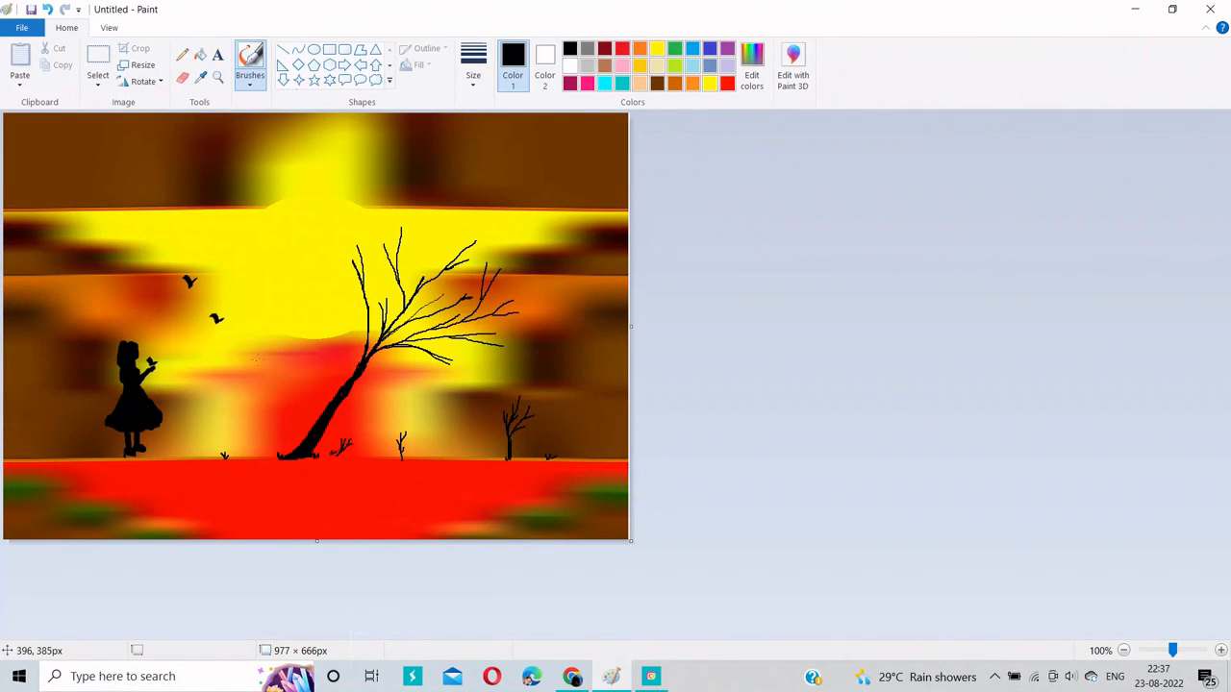
pyautogui.moveTo(513, 220); pyautogui.dragTo(521, 217)
# Draw an orange-outlined circle of about 166 × 155 px as the sun over the yellow glow above the tree.
pyautogui.click(200, 55)
pyautogui.click(752, 69)
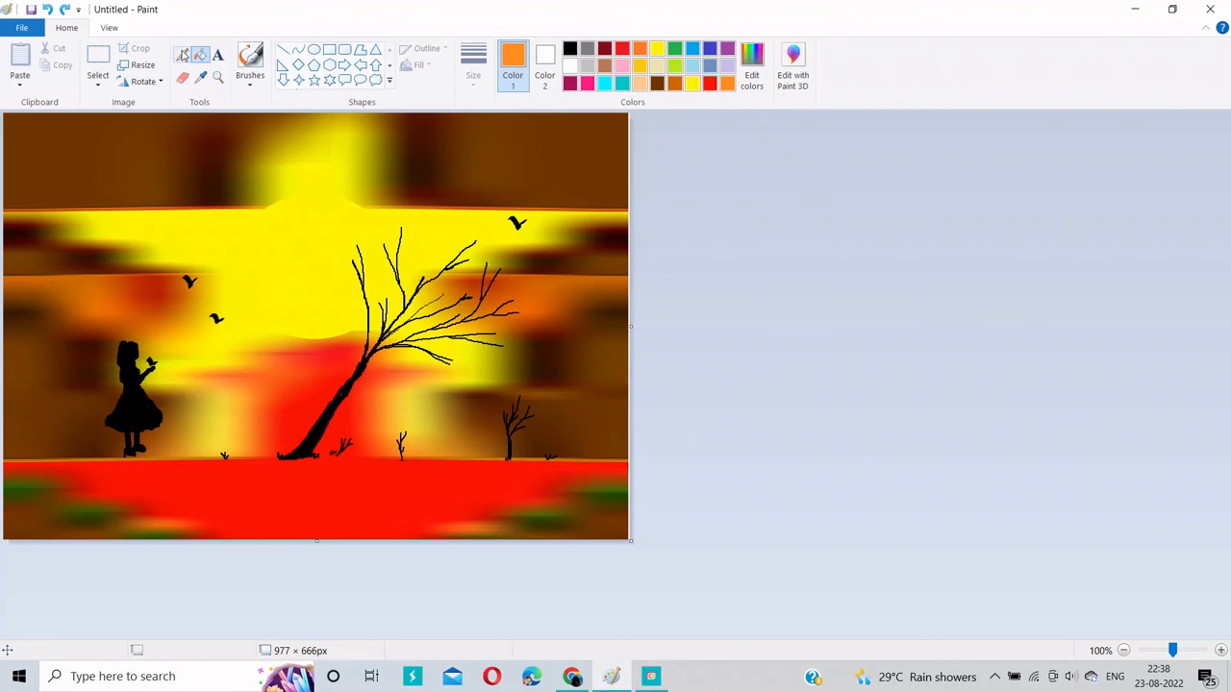
pyautogui.click(314, 49)
pyautogui.moveTo(277, 161); pyautogui.dragTo(374, 253)
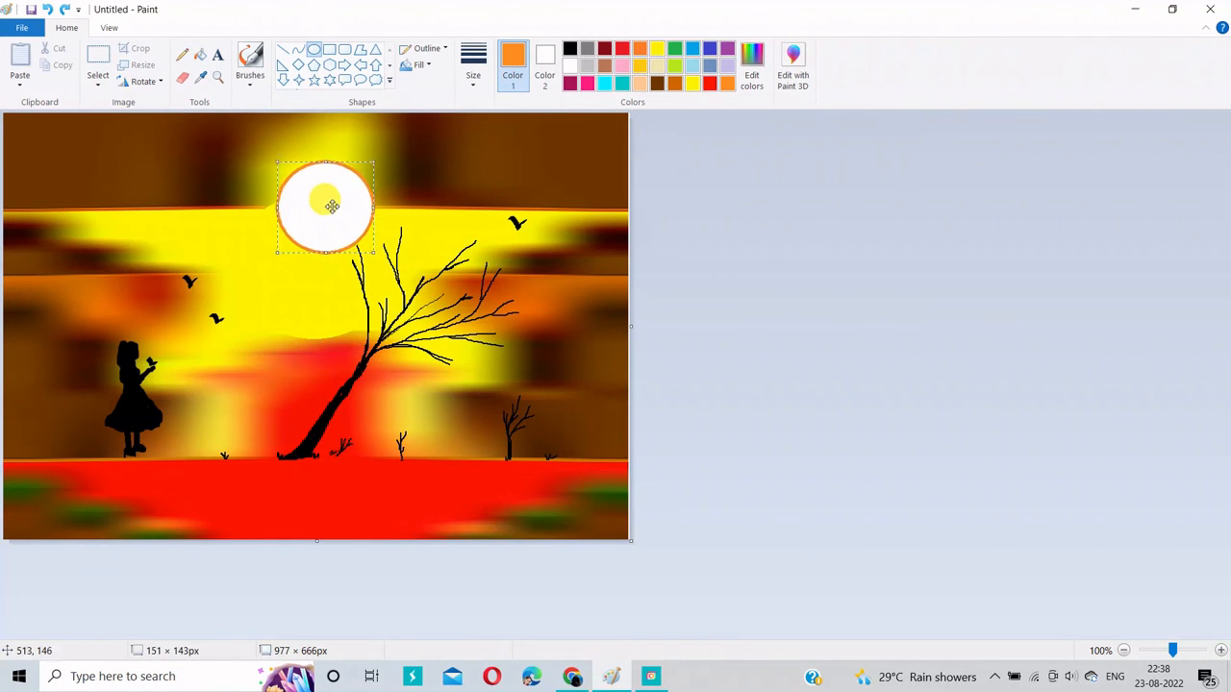
pyautogui.moveTo(332, 207); pyautogui.dragTo(320, 200)
pyautogui.moveTo(361, 246); pyautogui.dragTo(372, 254)
pyautogui.moveTo(335, 214); pyautogui.dragTo(332, 211)
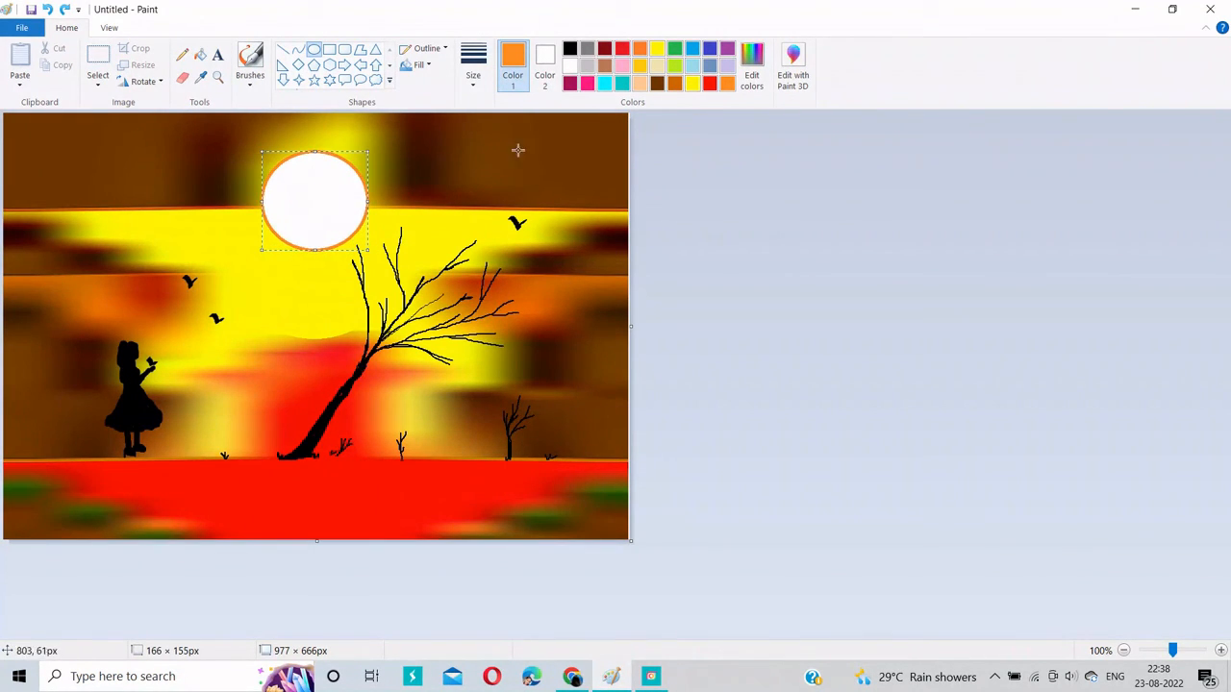
# Enlarge the sun circle to about 178 × 170 px and colour its outline and interior yellow.
pyautogui.click(657, 49)
pyautogui.moveTo(367, 152); pyautogui.dragTo(375, 142)
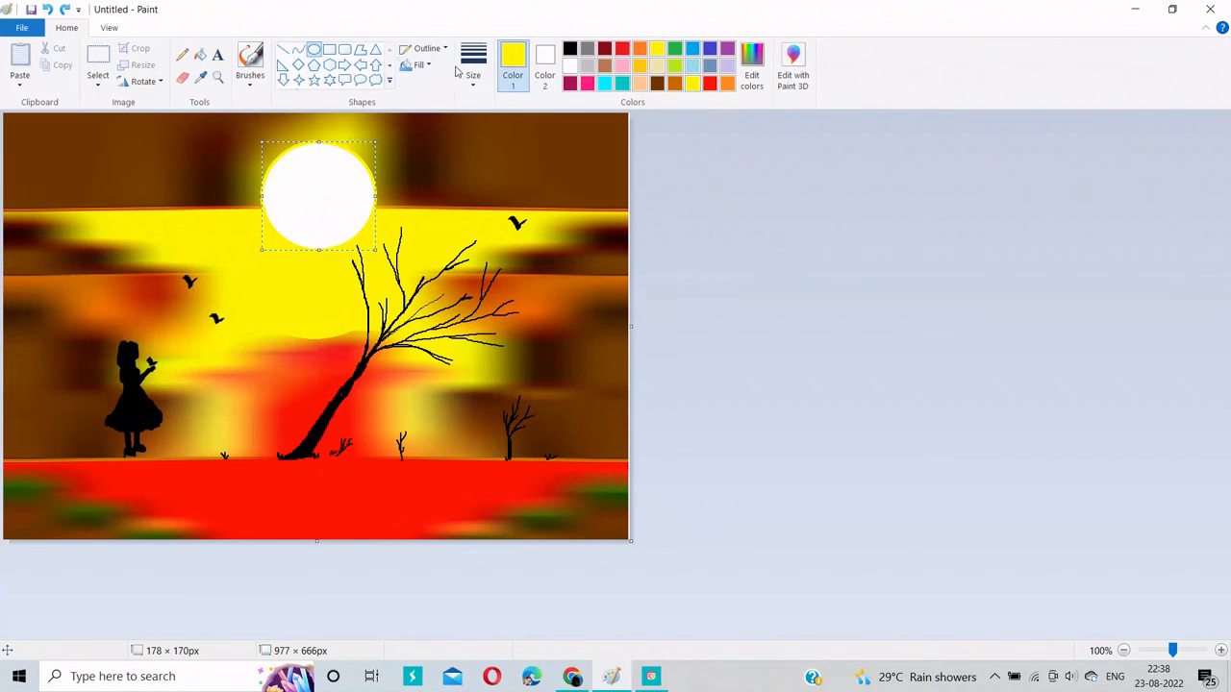
pyautogui.click(200, 55)
pyautogui.click(332, 188)
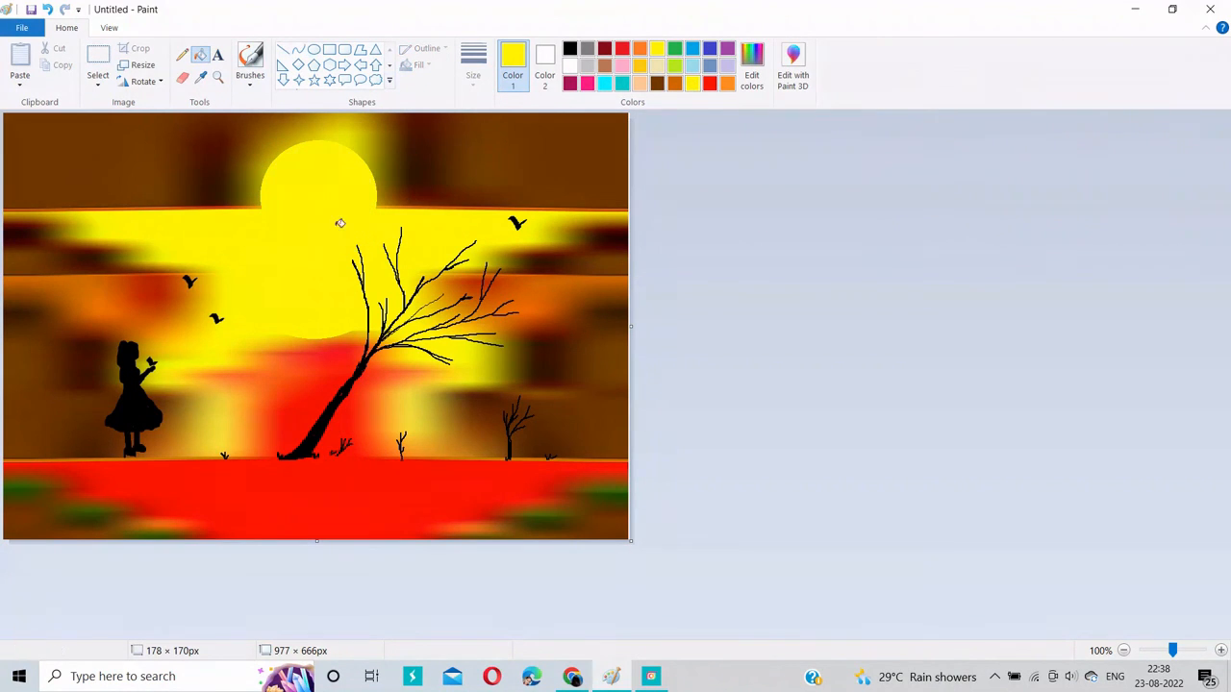
# Blend the edge between the yellow and red areas left of the tree with crayon strokes in colours picked from the picture.
pyautogui.click(200, 77)
pyautogui.click(307, 343)
pyautogui.click(250, 63)
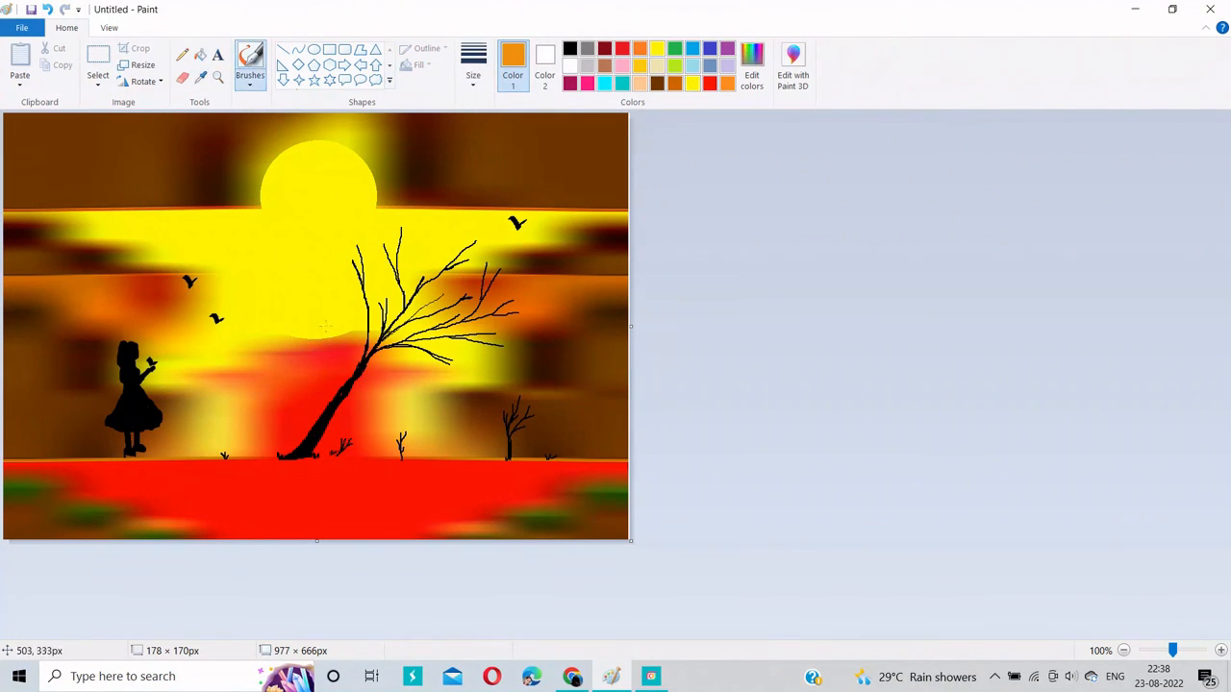
pyautogui.moveTo(308, 339)
pyautogui.mouseDown()
pyautogui.moveTo(341, 338)
pyautogui.moveTo(283, 335)
pyautogui.moveTo(353, 327)
pyautogui.mouseUp()
pyautogui.click(200, 77)
pyautogui.click(280, 338)
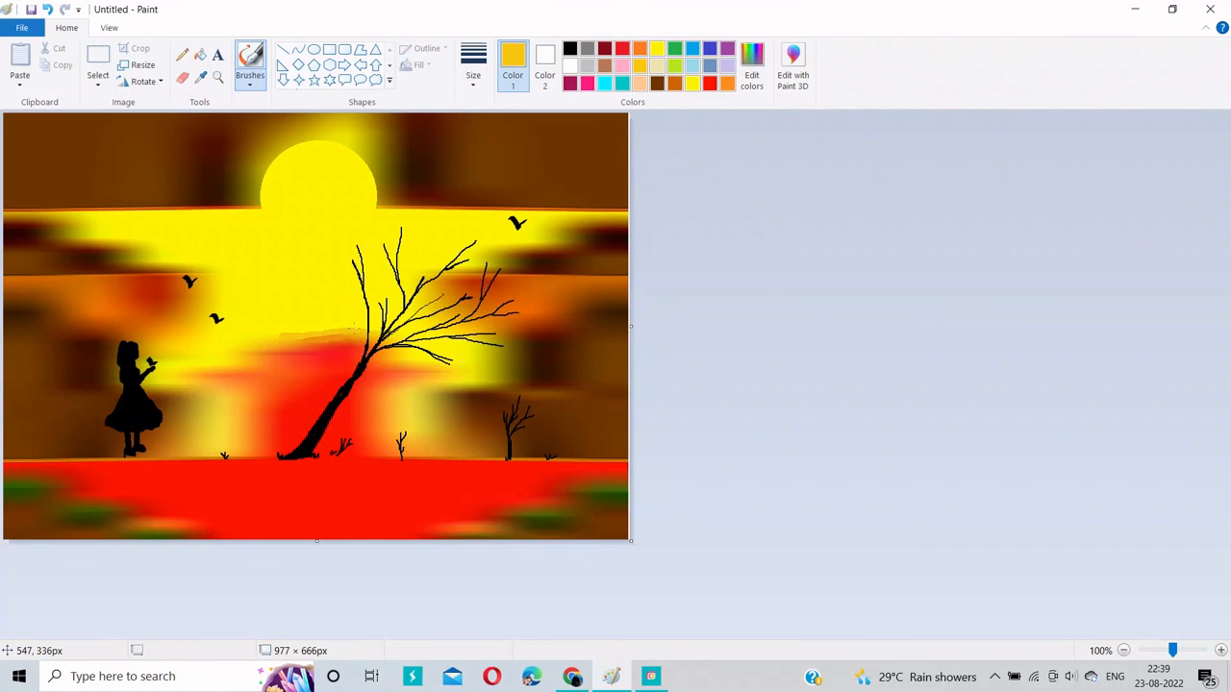
# Draw two more black birds in the upper sky, one on each side of the sun.
pyautogui.click(567, 47)
pyautogui.moveTo(224, 159); pyautogui.dragTo(245, 155)
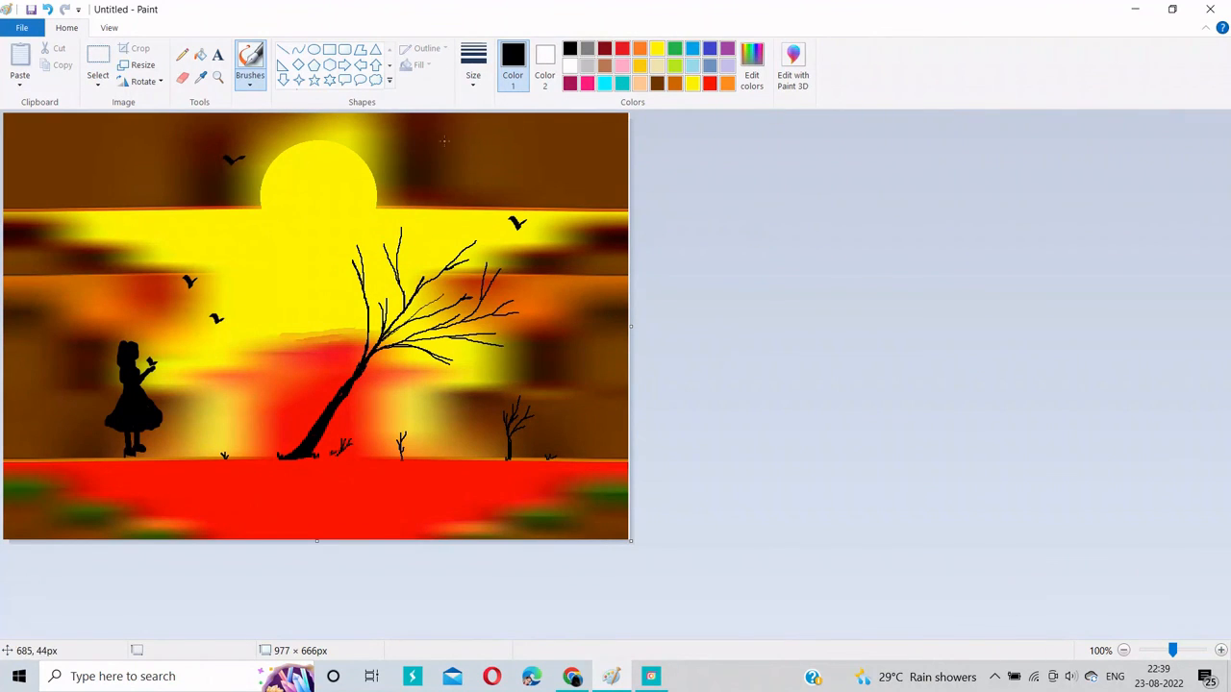
pyautogui.moveTo(474, 144); pyautogui.dragTo(501, 145)
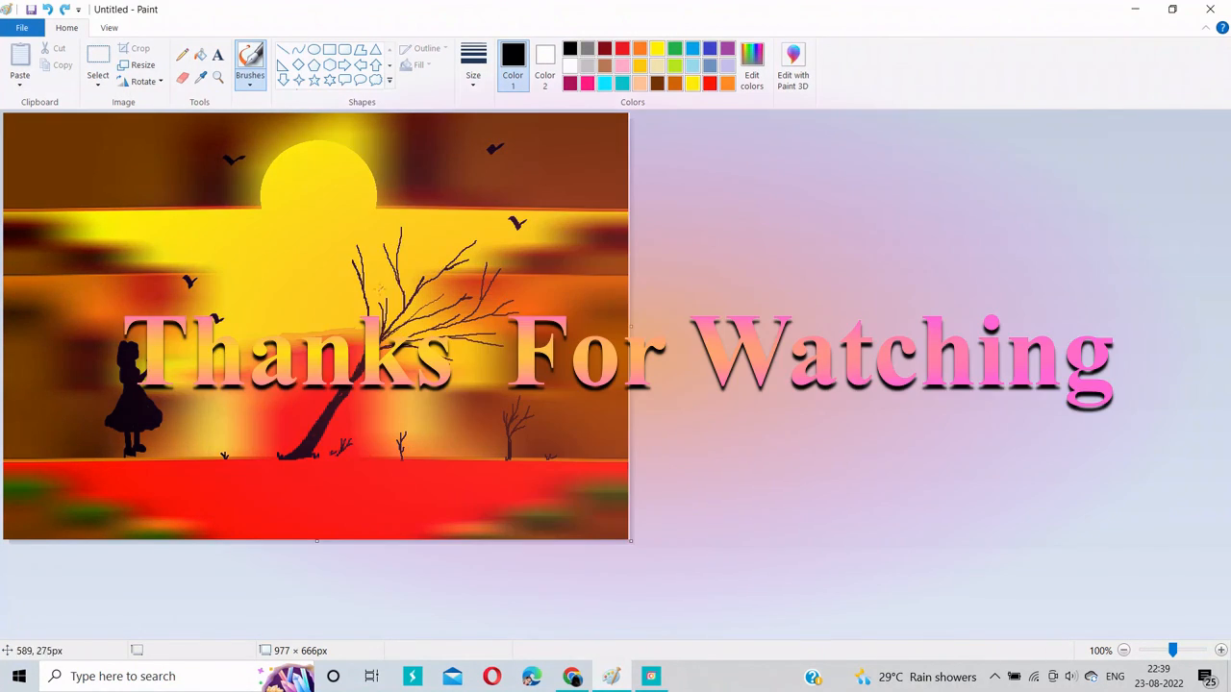